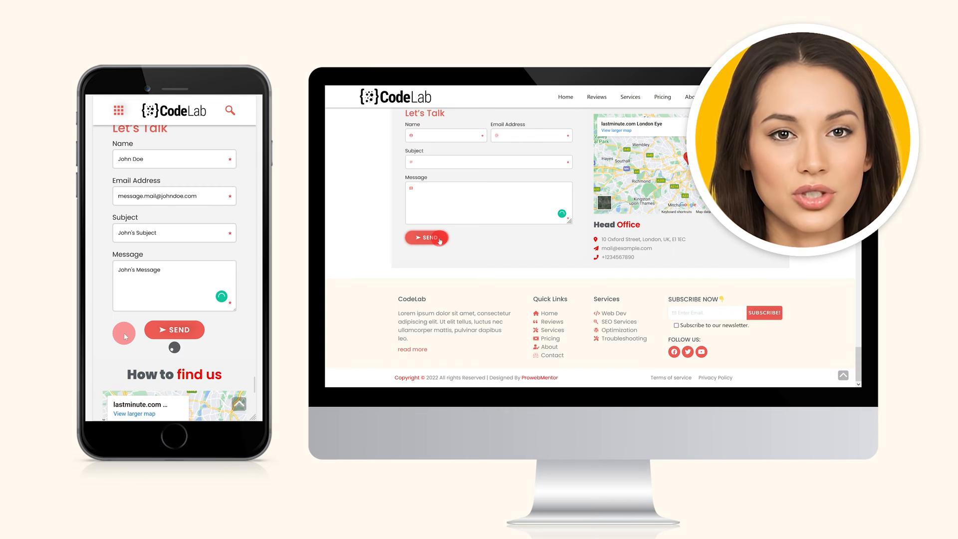
# - Enter a test email address in the CodeLab newsletter signup and tick the consent box
pyautogui.scroll(-6, 124, 335)
pyautogui.click(692, 312)
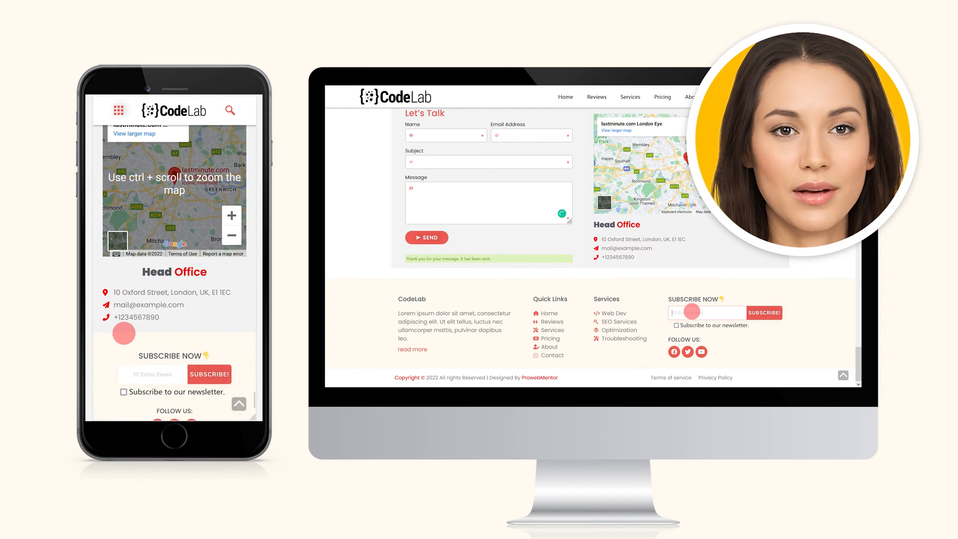
pyautogui.scroll(-5, 124, 333)
pyautogui.click(148, 191)
pyautogui.write('subscribe.mail@johndoe.c')
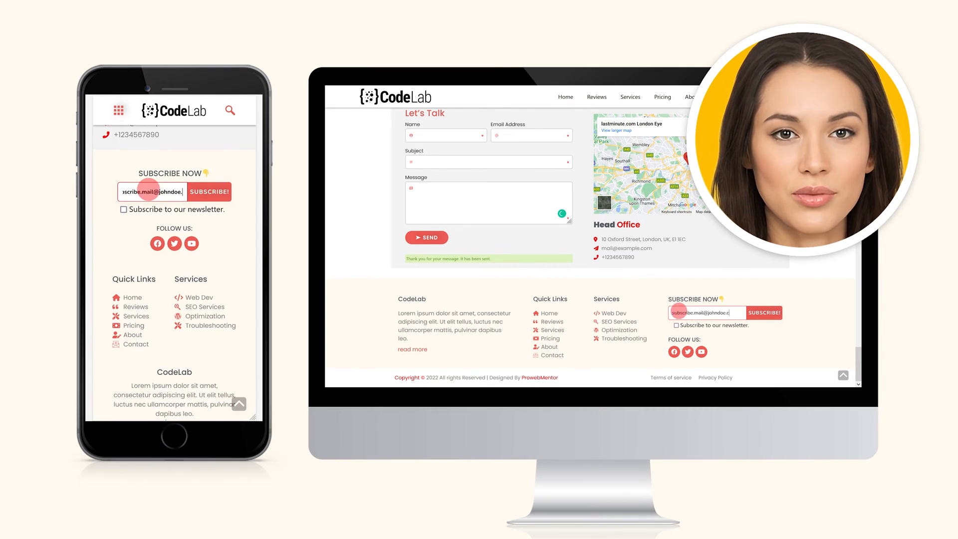
pyautogui.write('om')
pyautogui.click(123, 209)
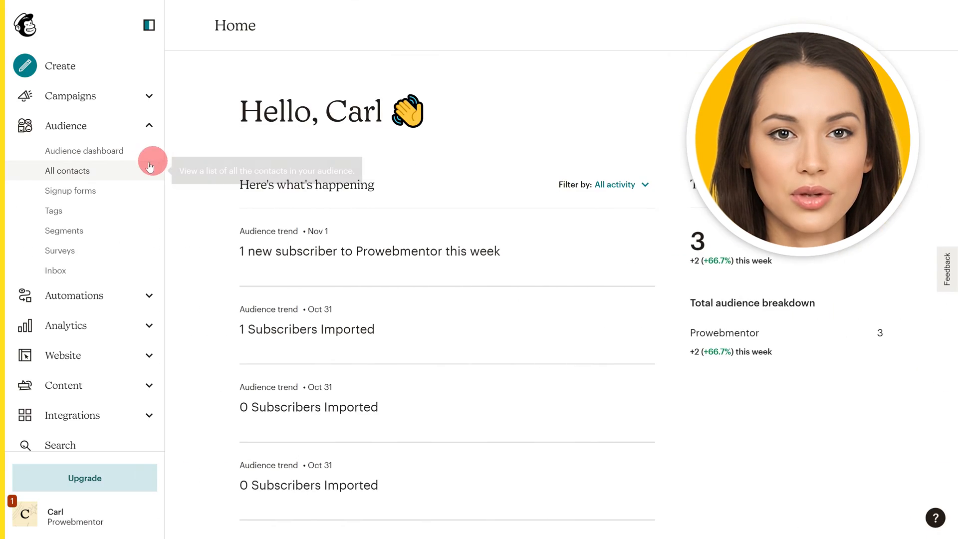
# - Open All contacts and tick the newsletter-signup and contact-form test contacts
pyautogui.click(83, 171)
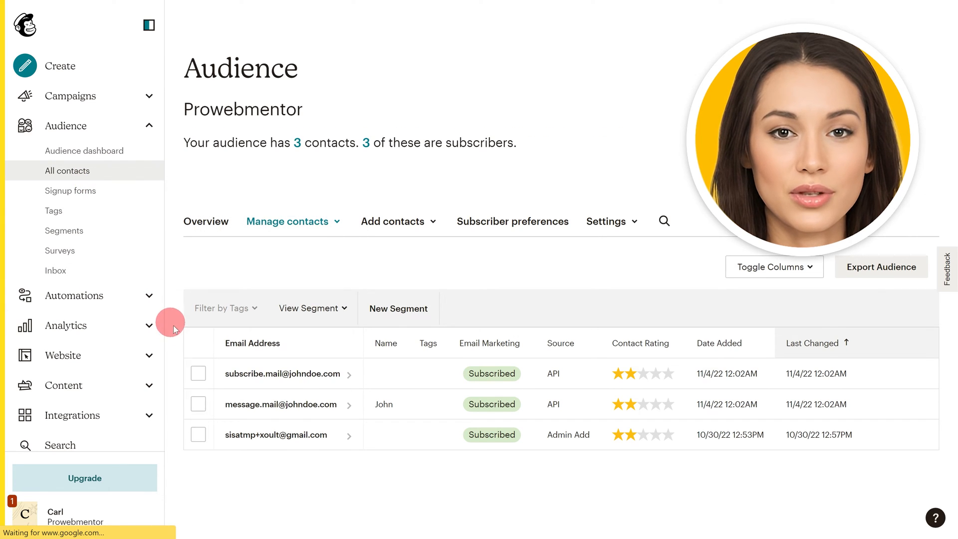
pyautogui.click(198, 372)
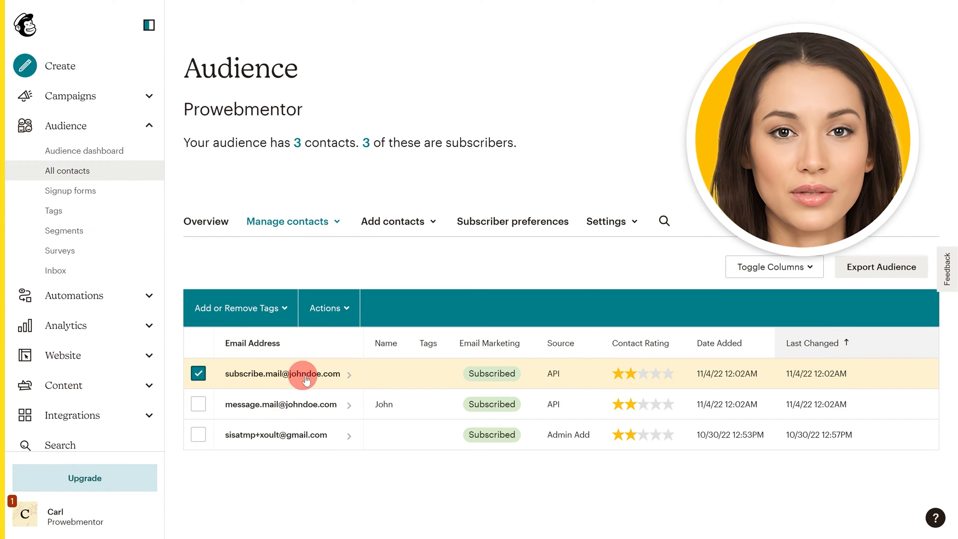
pyautogui.click(198, 405)
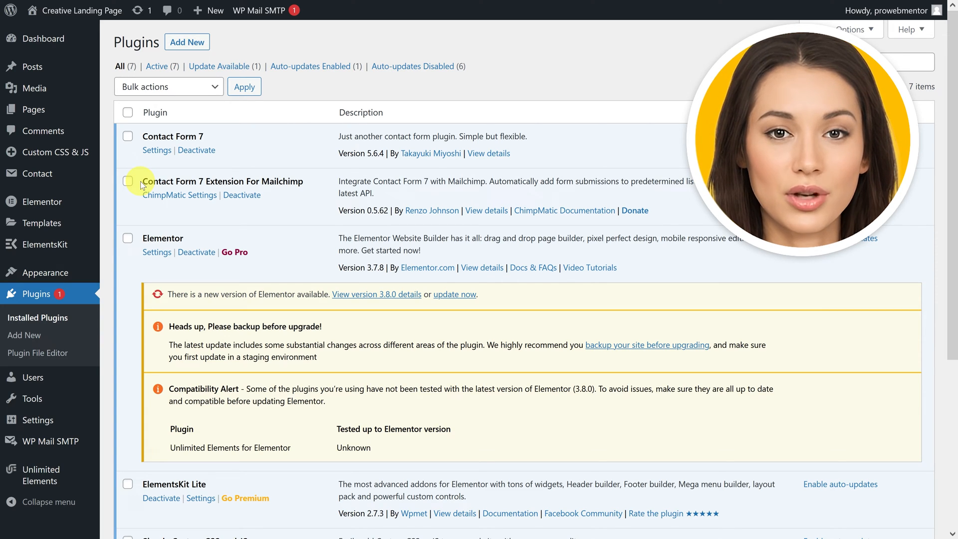
pyautogui.moveTo(140, 181); pyautogui.dragTo(159, 180)
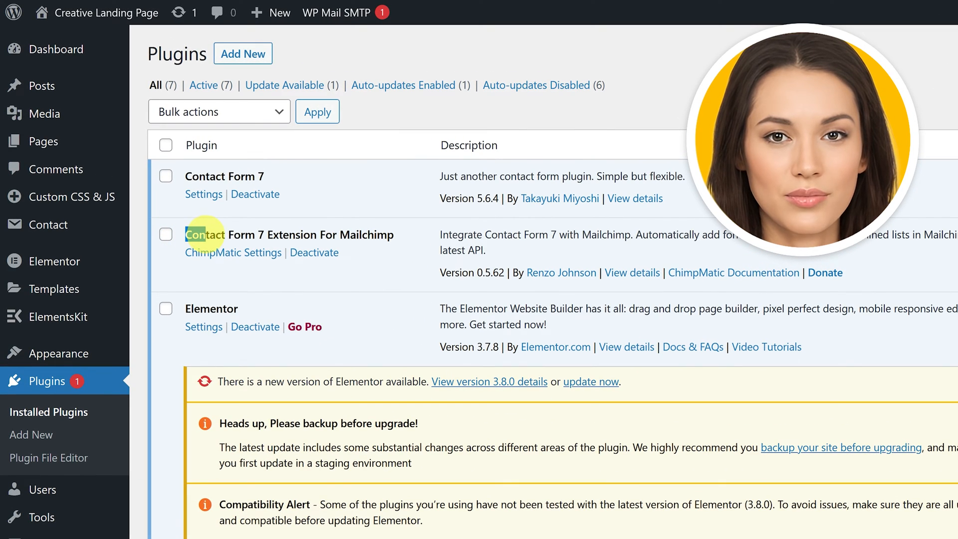
pyautogui.moveTo(205, 235); pyautogui.dragTo(395, 235)
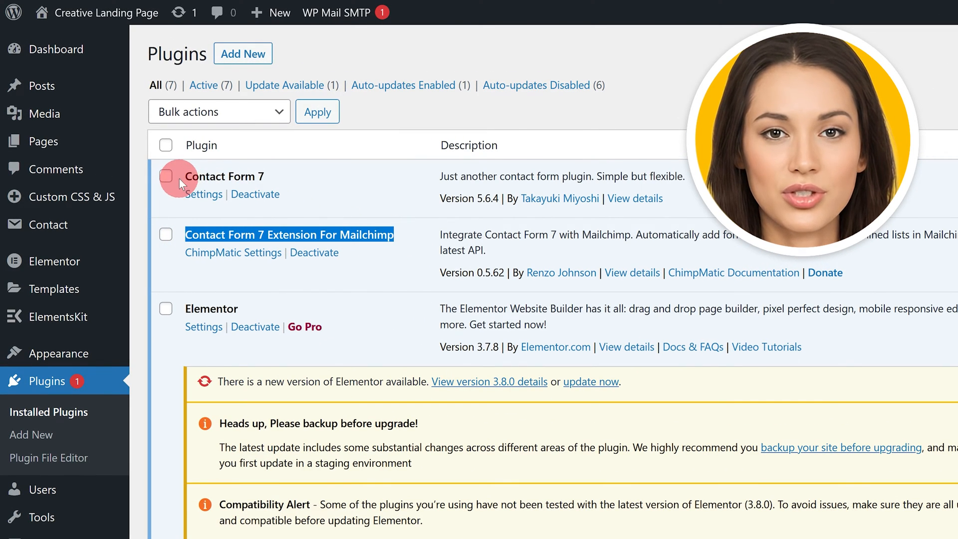
pyautogui.moveTo(184, 177); pyautogui.dragTo(268, 178)
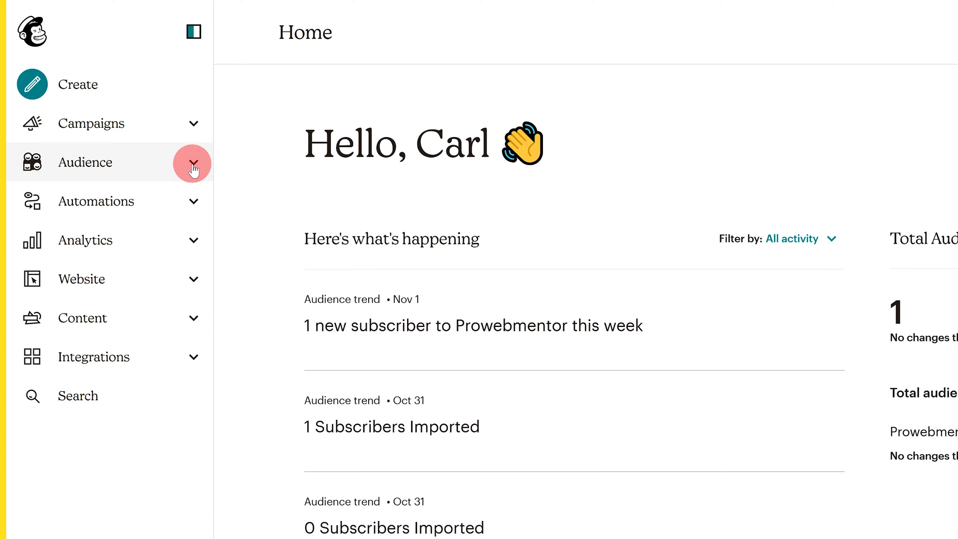
# - Expand Audience and go through the Audience dashboard to the All contacts list
pyautogui.click(192, 165)
pyautogui.click(100, 193)
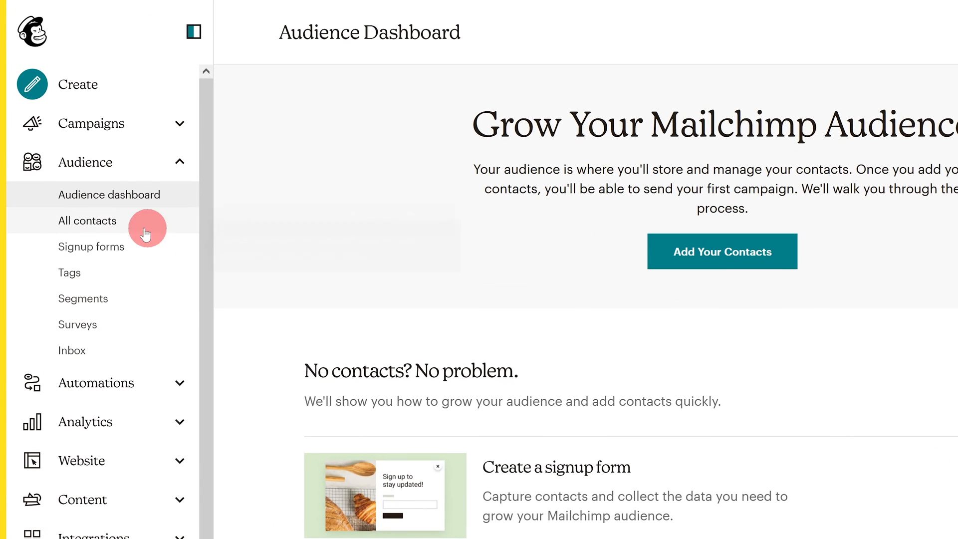
pyautogui.click(90, 225)
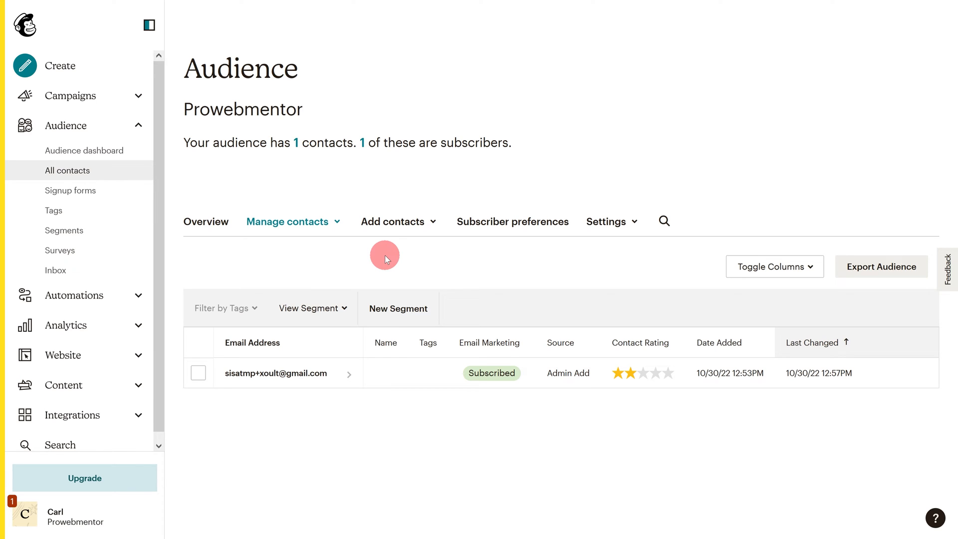
# - Add one subscriber with an email address, a full name and email permission, then return to All contacts
pyautogui.click(412, 228)
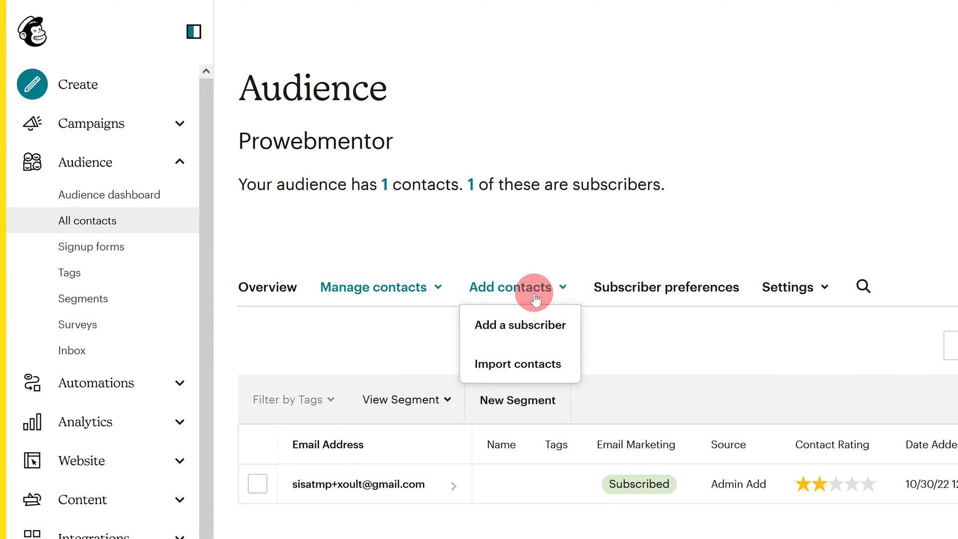
pyautogui.click(515, 332)
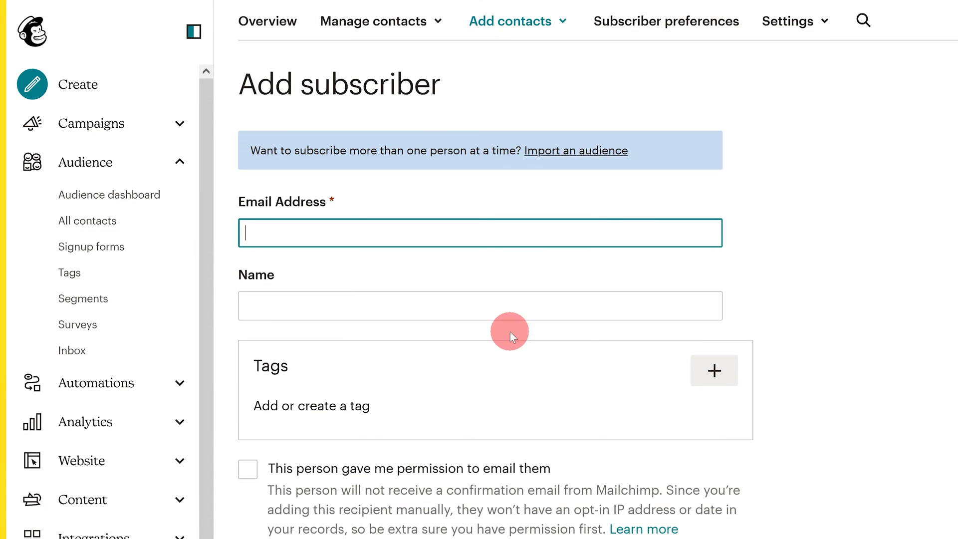
pyautogui.click(312, 233)
pyautogui.write('mail2@johndoe.com')
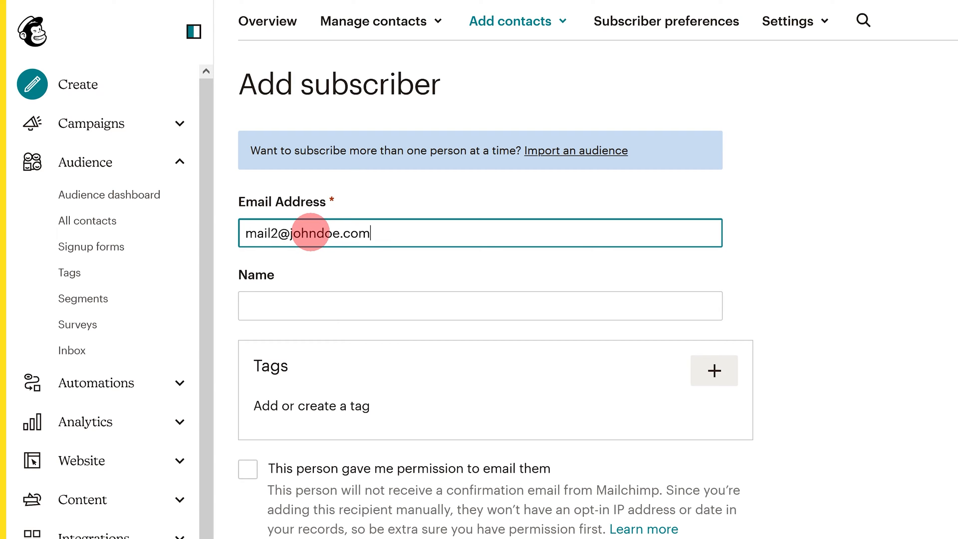
pyautogui.click(293, 300)
pyautogui.write('John Doe')
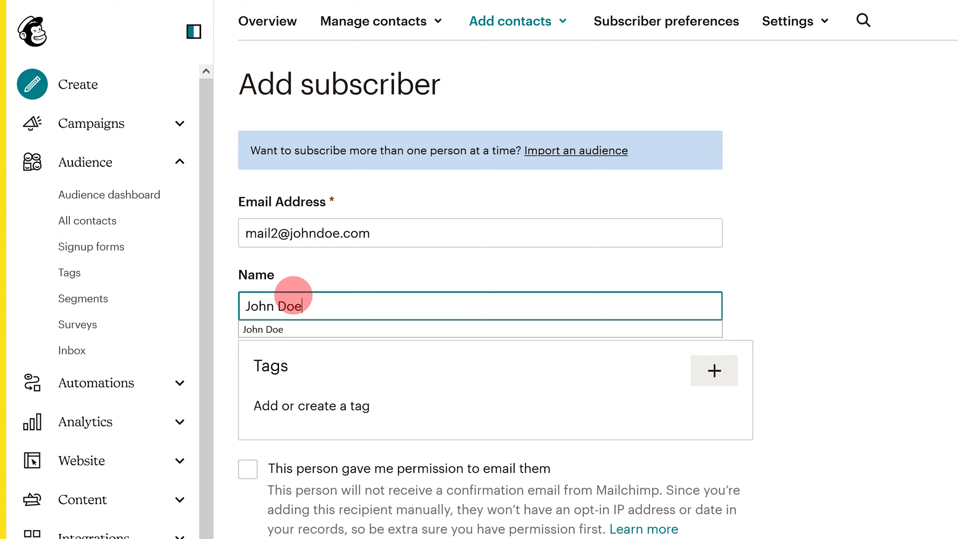
pyautogui.click(244, 467)
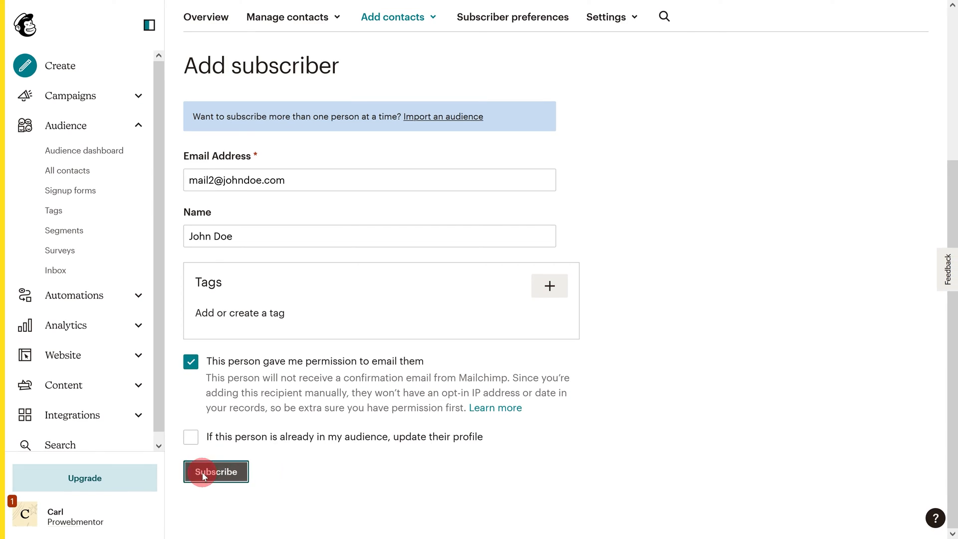
pyautogui.click(214, 472)
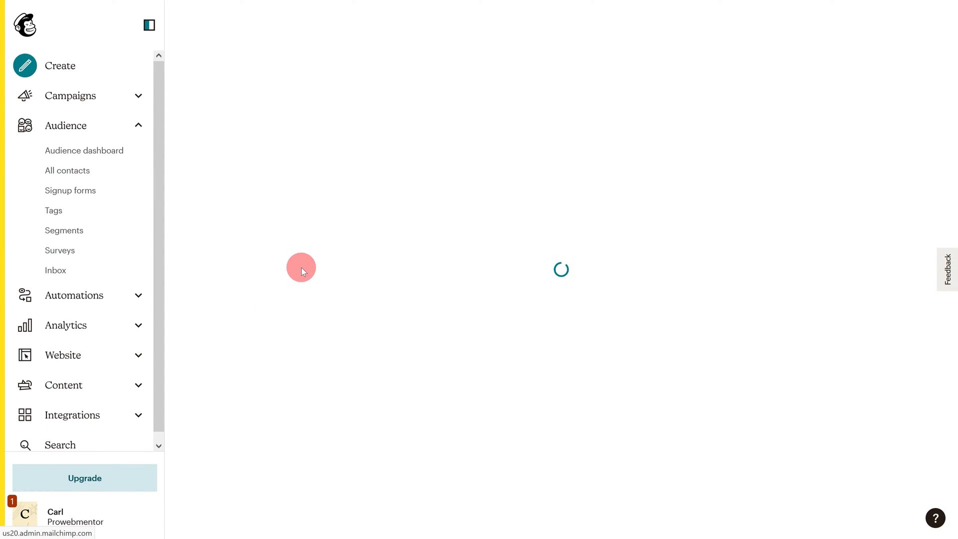
pyautogui.click(87, 171)
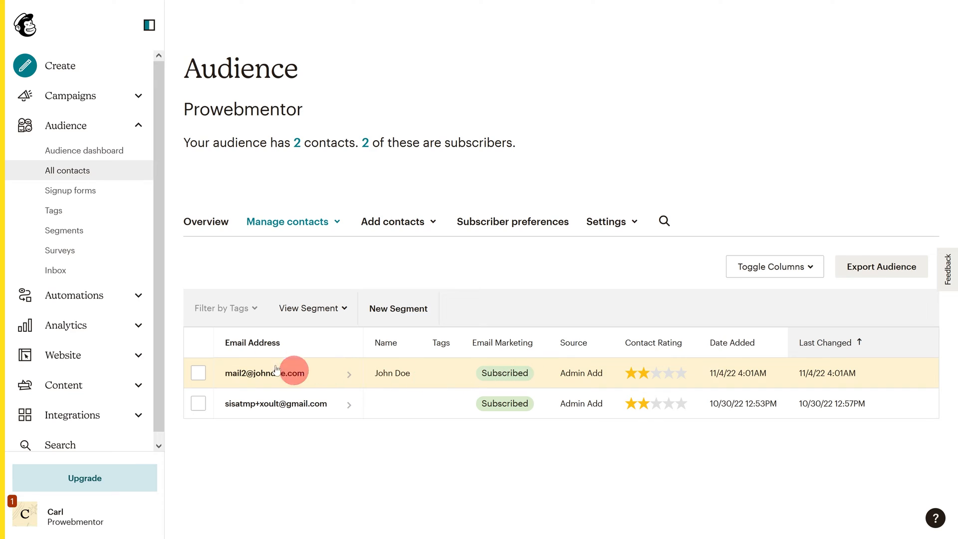
# - Open the import contacts options, exit without importing, and show the audience Settings menu
pyautogui.click(424, 221)
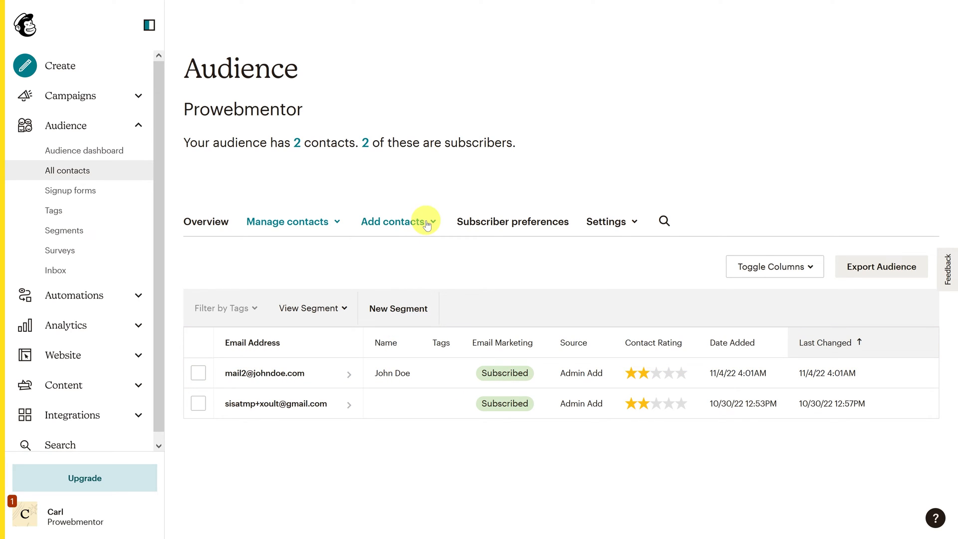
pyautogui.click(390, 281)
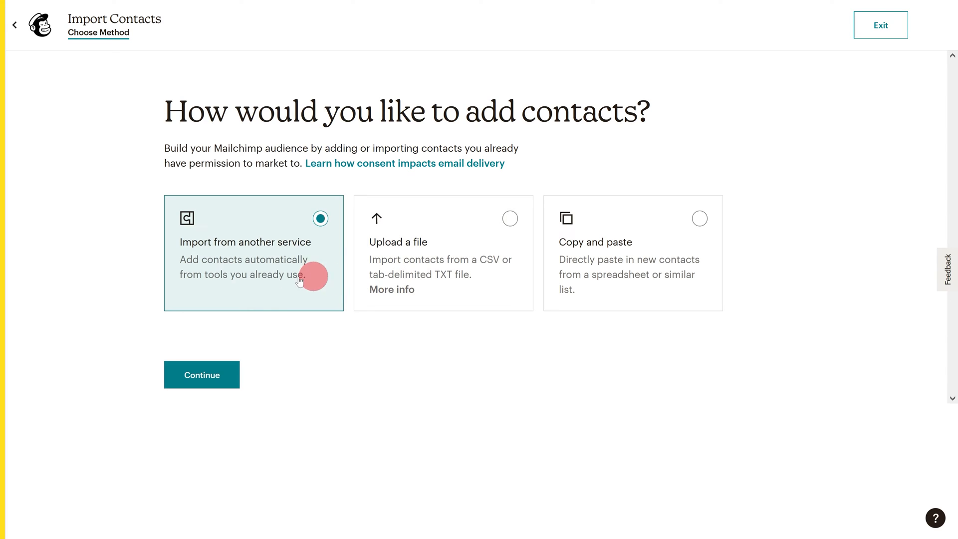
pyautogui.click(883, 29)
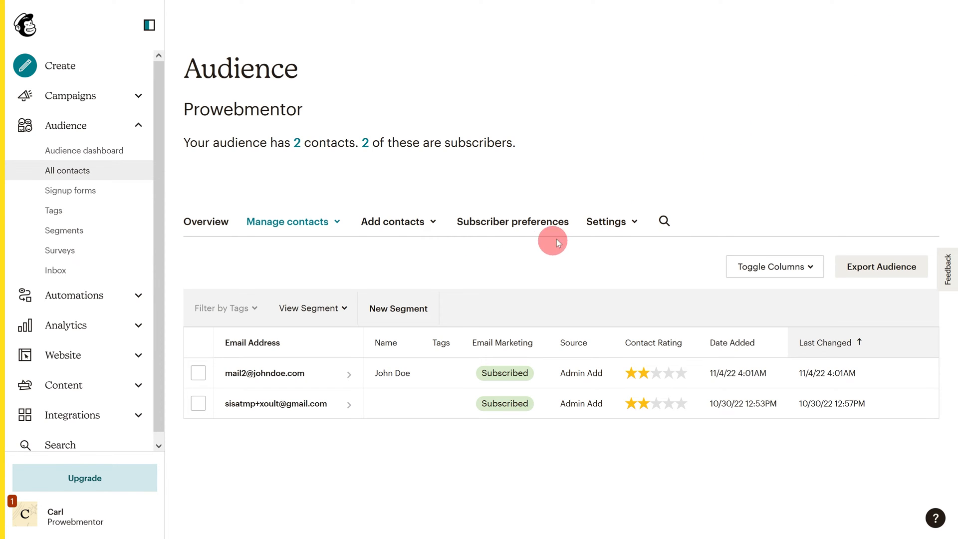
pyautogui.click(620, 225)
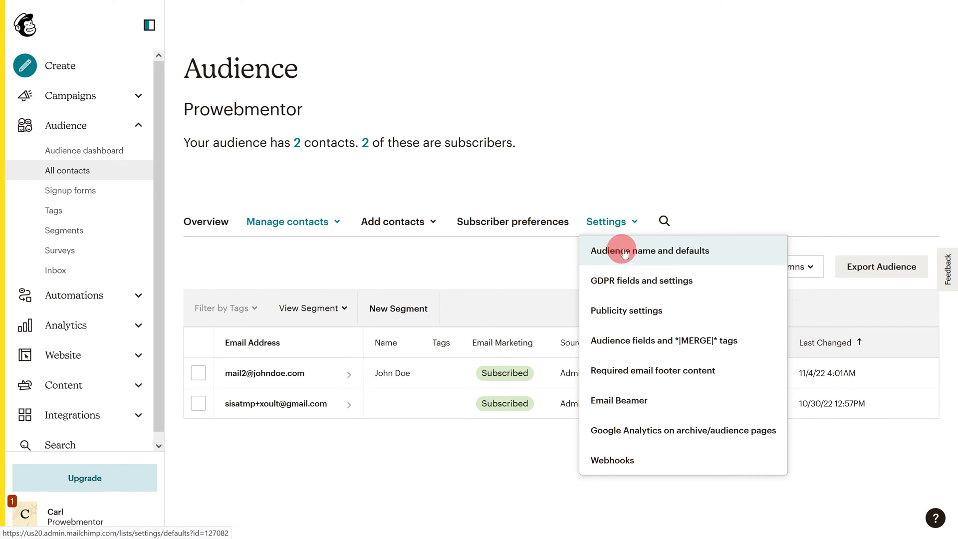
pyautogui.click(654, 251)
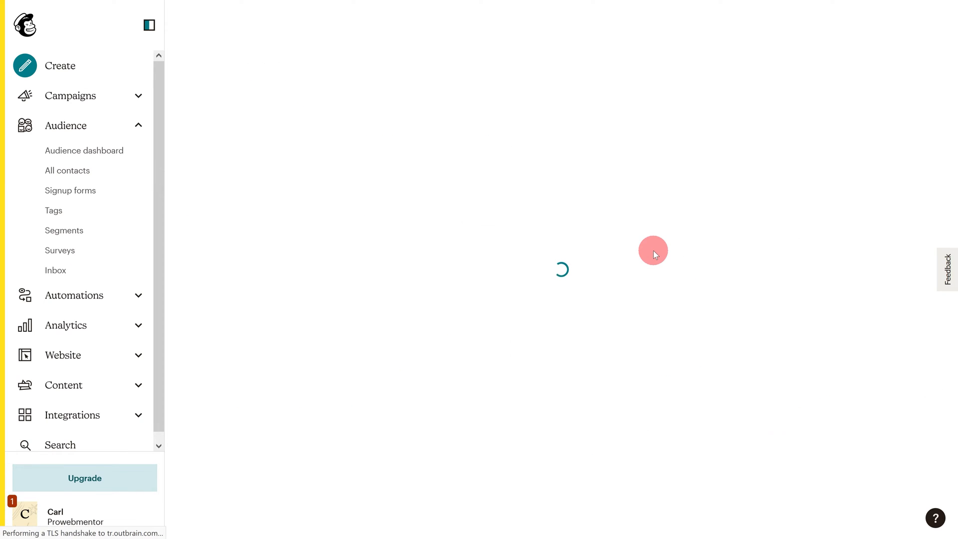
pyautogui.scroll(-3, 654, 250)
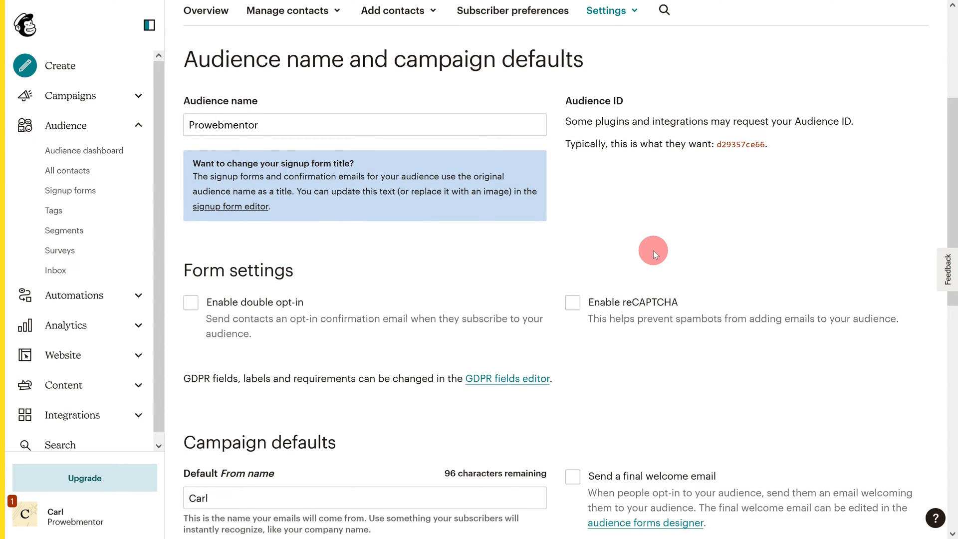
pyautogui.click(217, 122)
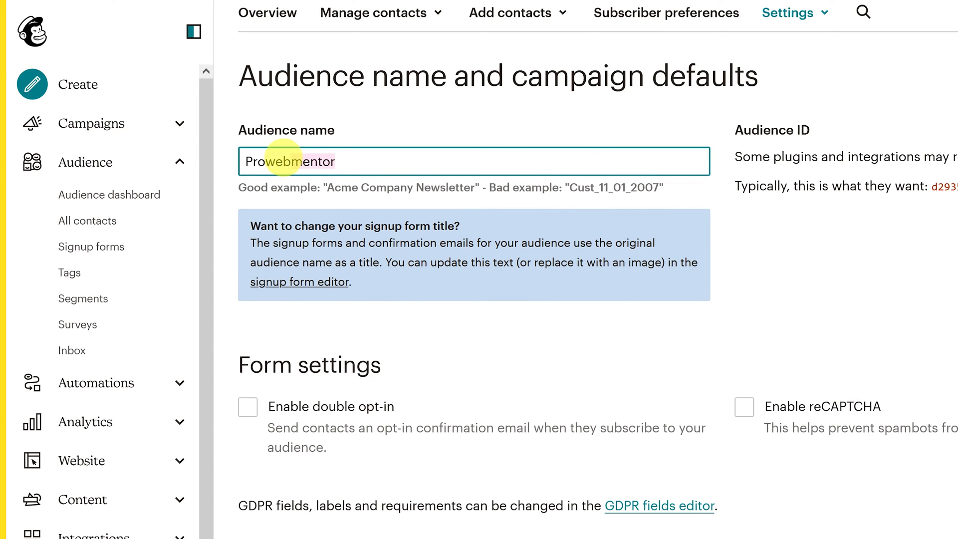
pyautogui.moveTo(283, 159); pyautogui.dragTo(244, 158)
pyautogui.write('Newsletter Audience')
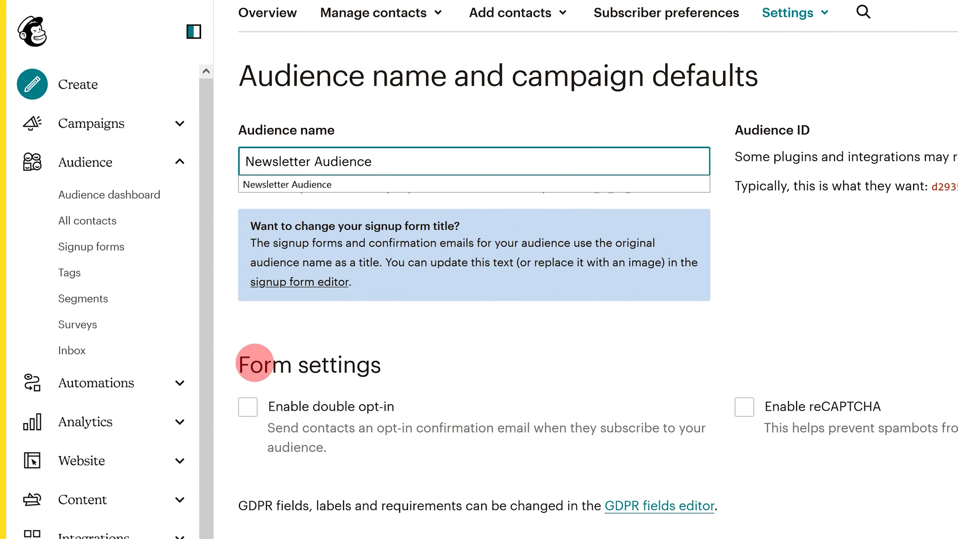
pyautogui.moveTo(250, 364); pyautogui.dragTo(385, 351)
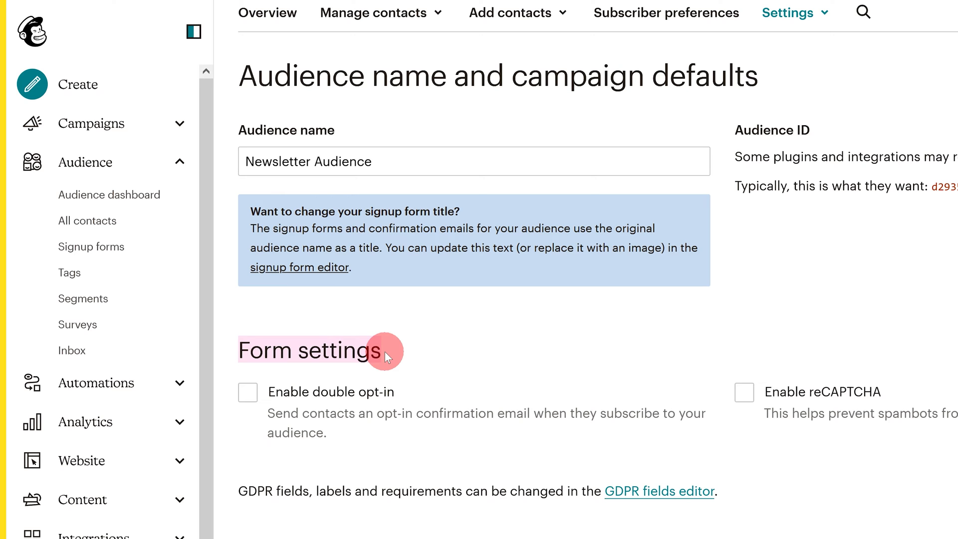
pyautogui.scroll(-6, 385, 352)
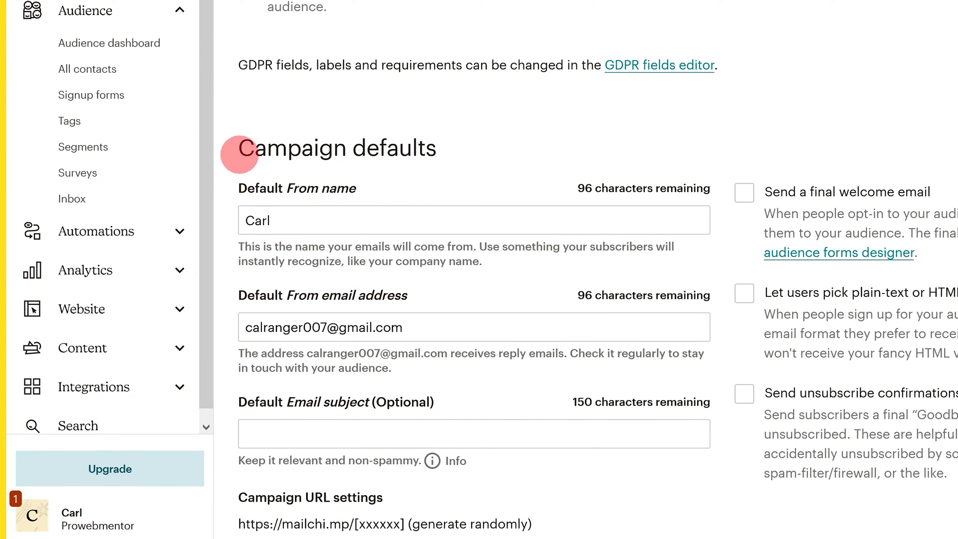
pyautogui.moveTo(239, 154); pyautogui.dragTo(442, 157)
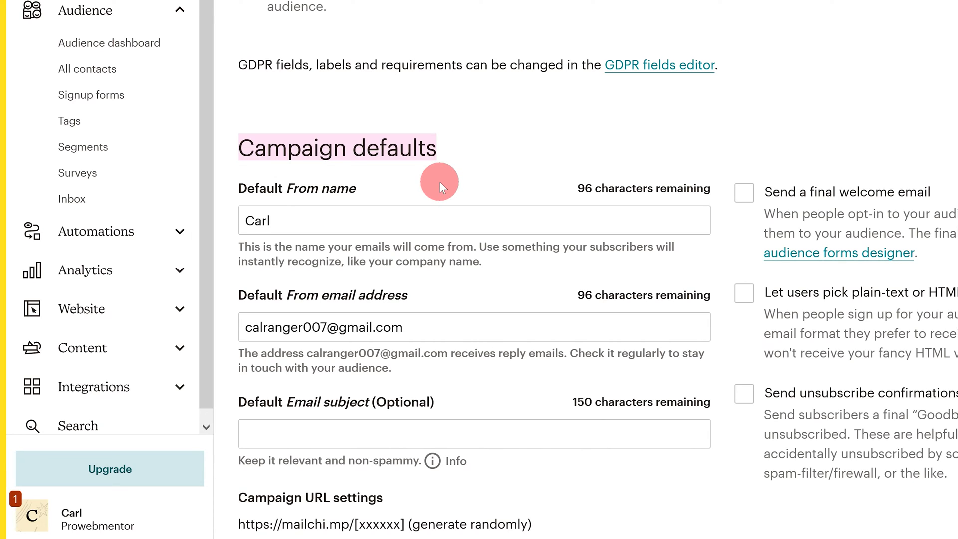
# - Enter an email address for the daily digest under New subscriber notifications and save the defaults
pyautogui.scroll(-8, 439, 181)
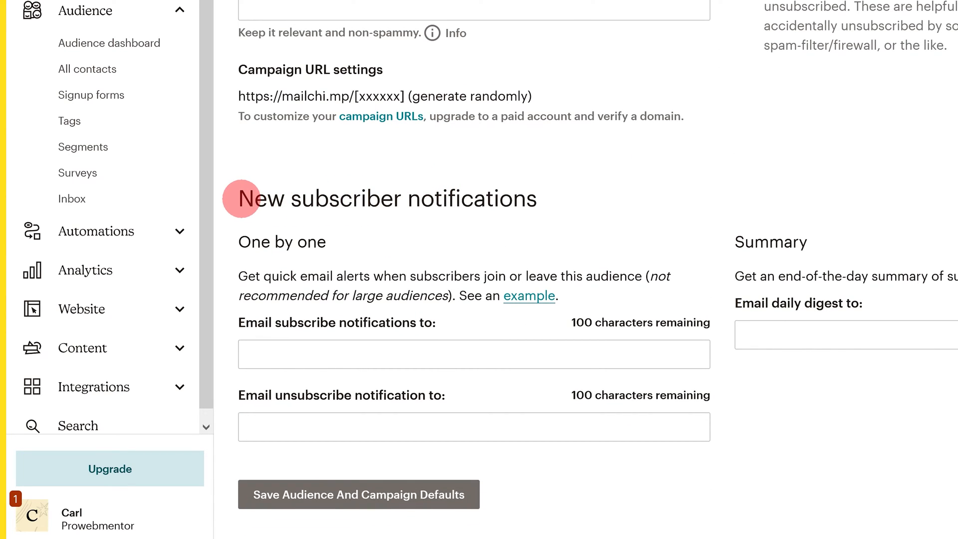
pyautogui.moveTo(244, 198); pyautogui.dragTo(535, 202)
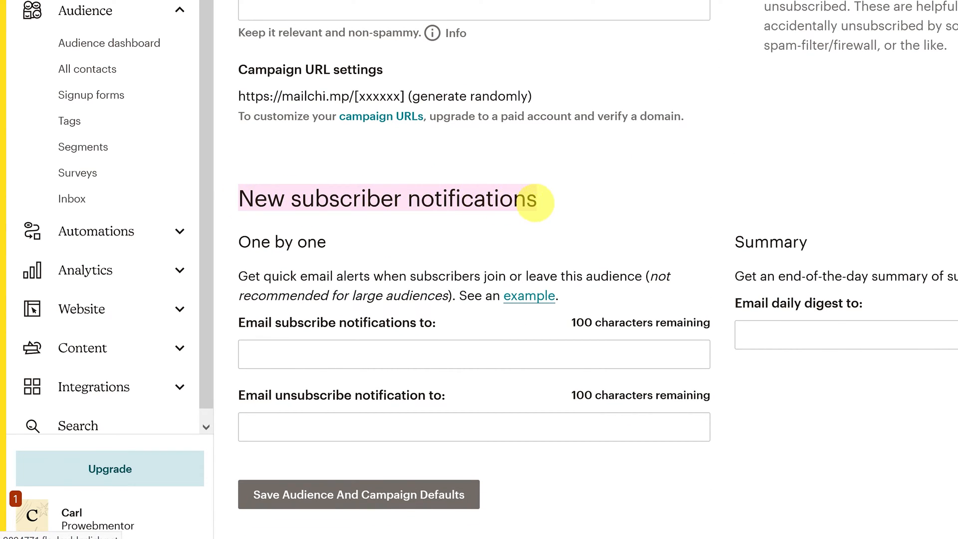
pyautogui.click(395, 348)
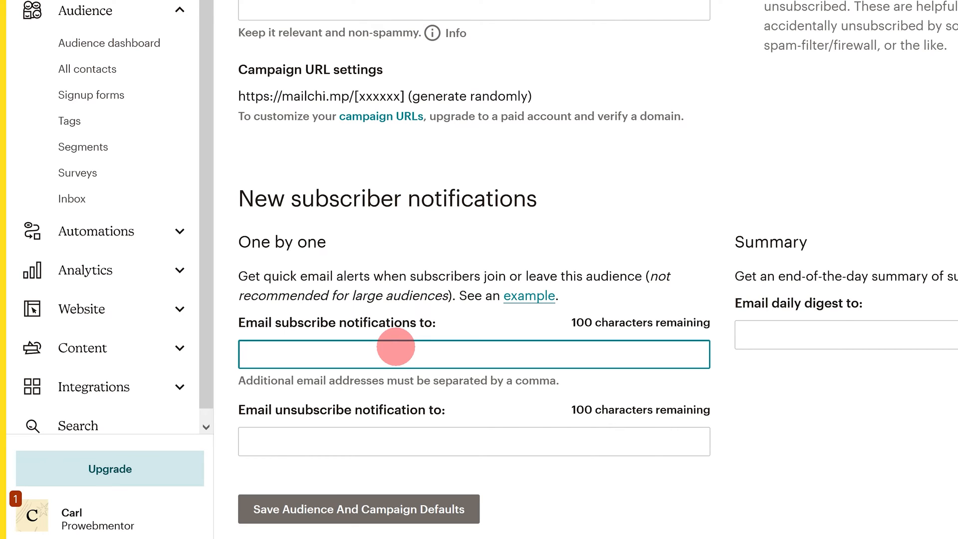
pyautogui.click(352, 435)
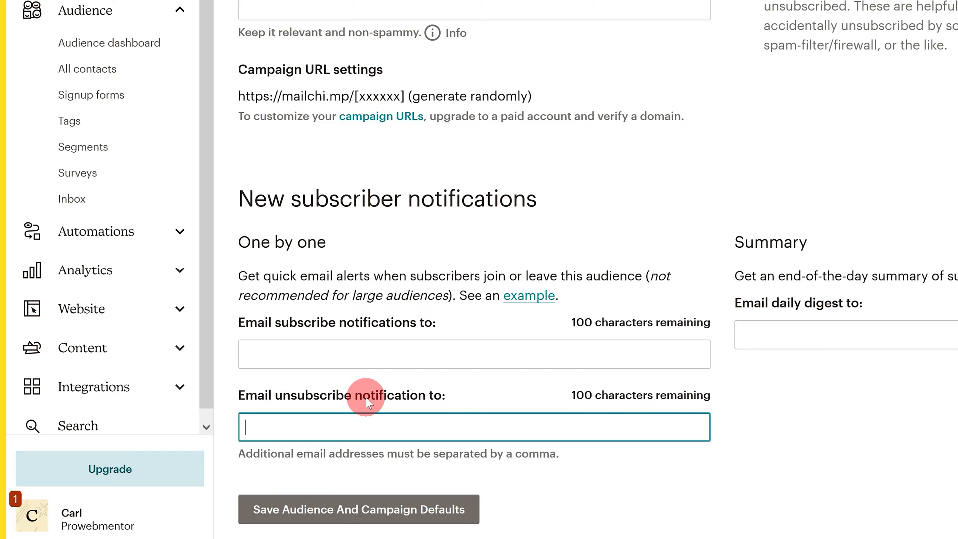
pyautogui.click(775, 335)
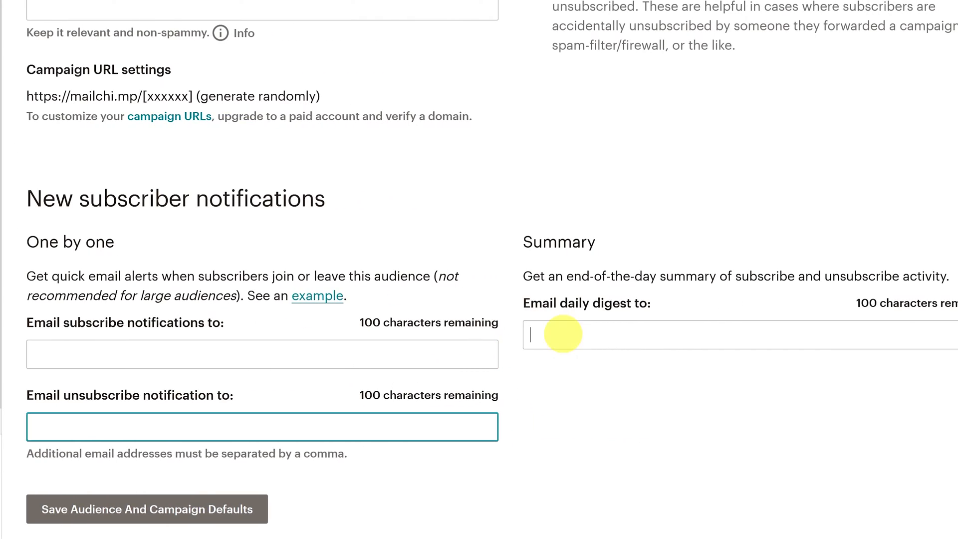
pyautogui.write('youremail@xyz.com')
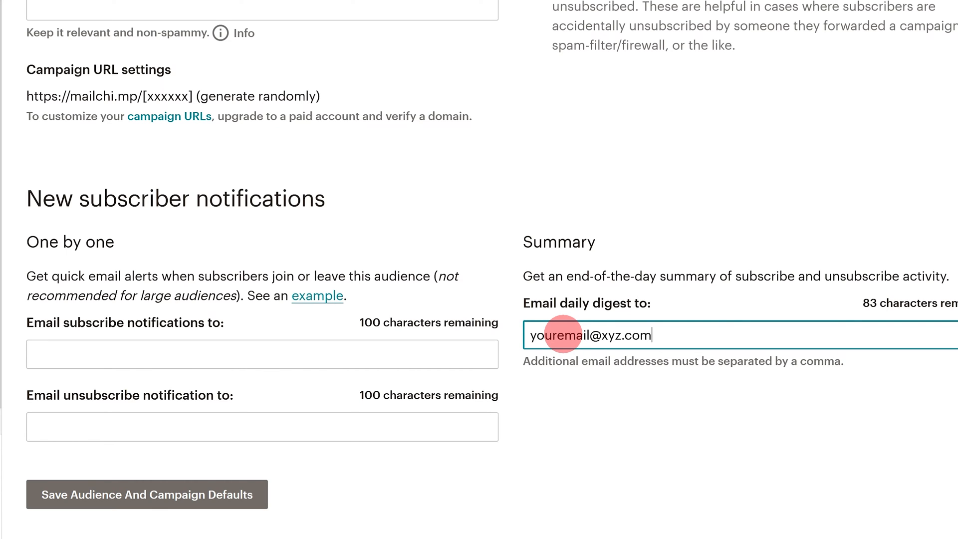
pyautogui.click(147, 497)
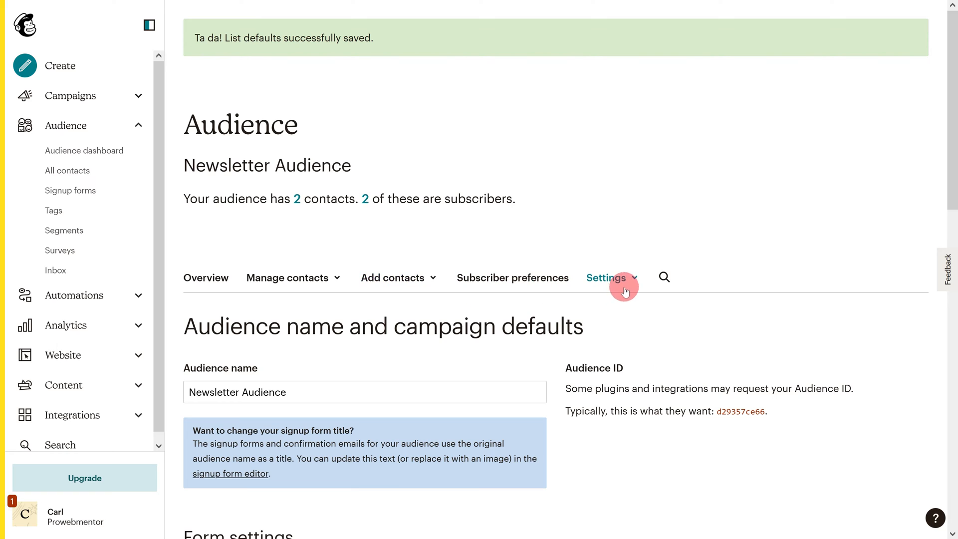
# - In Audience fields and merge tags, add a text field and name it Name
pyautogui.click(625, 291)
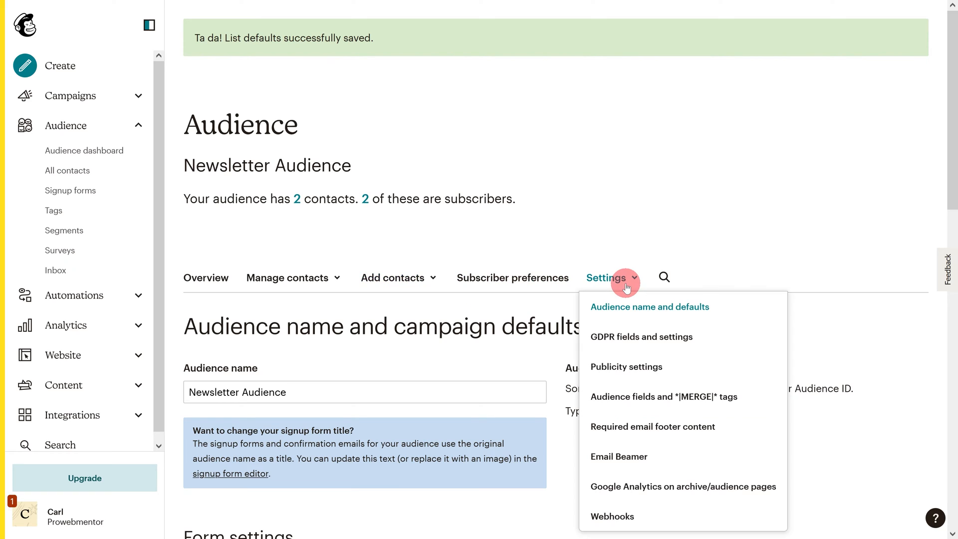
pyautogui.click(663, 398)
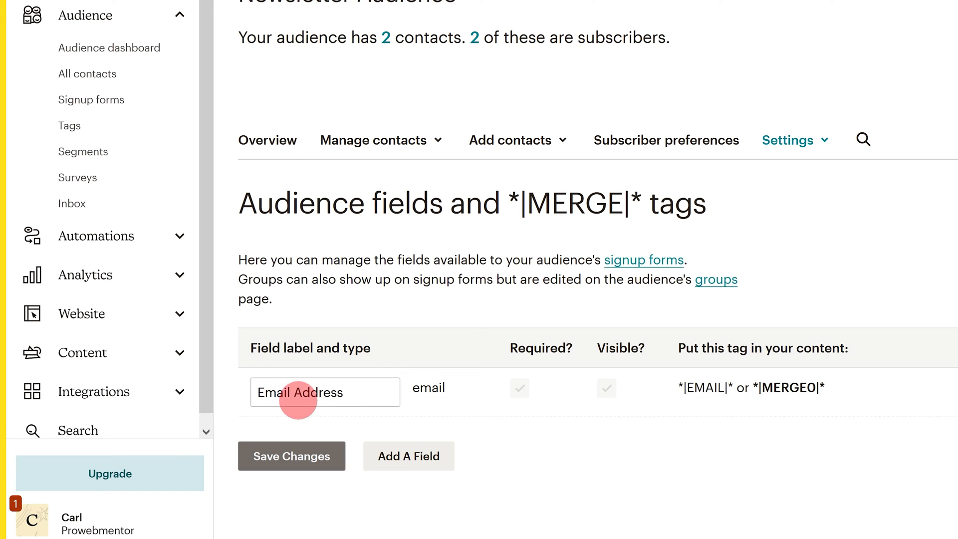
pyautogui.click(415, 462)
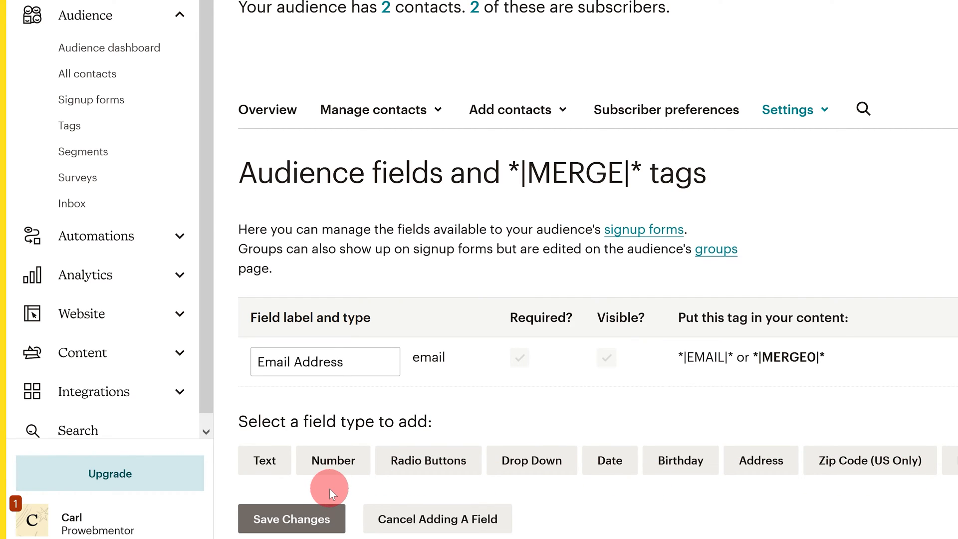
pyautogui.click(254, 464)
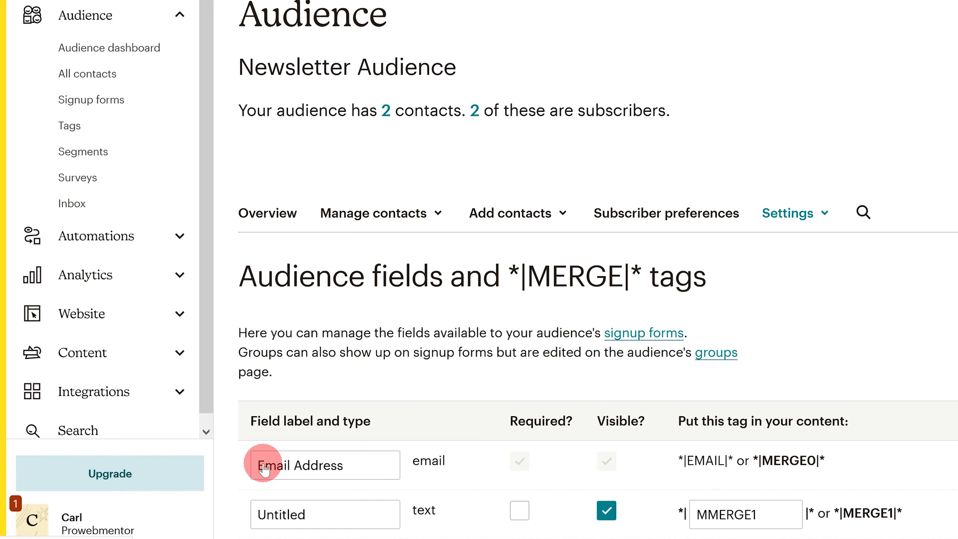
pyautogui.scroll(-1, 325, 432)
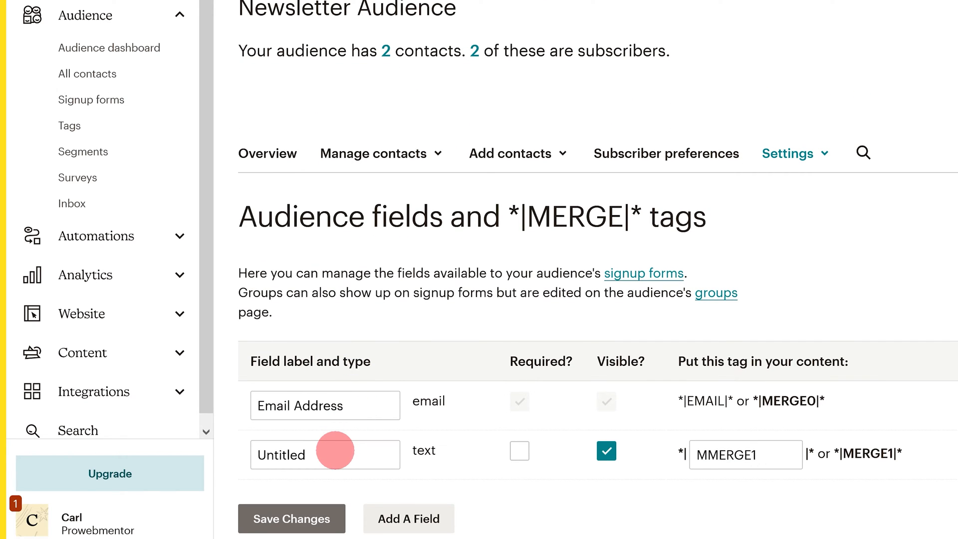
pyautogui.moveTo(335, 450); pyautogui.dragTo(265, 454)
pyautogui.write('Name')
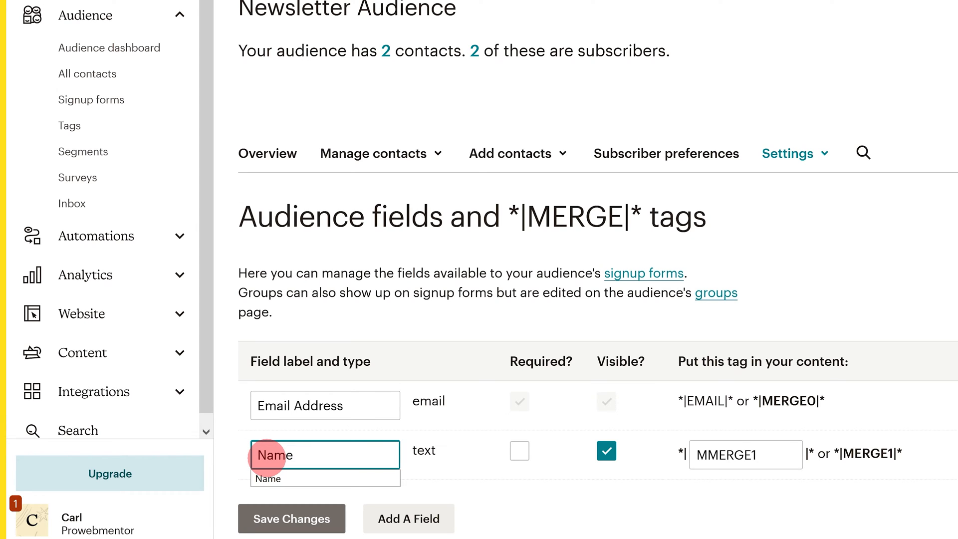
# - Leave Name optional and visible, and change its merge tag from MMERGE1 to FNAME
pyautogui.click(519, 452)
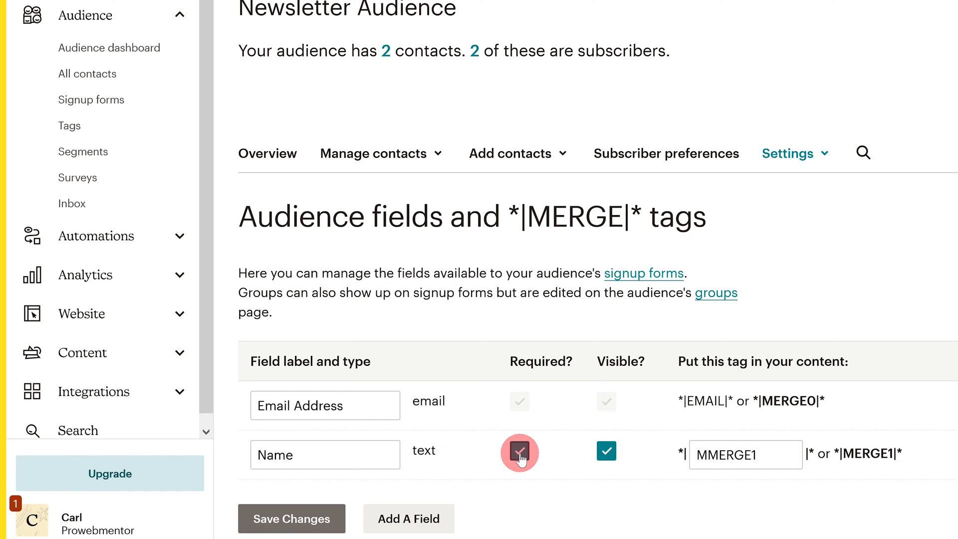
pyautogui.click(519, 451)
pyautogui.click(605, 451)
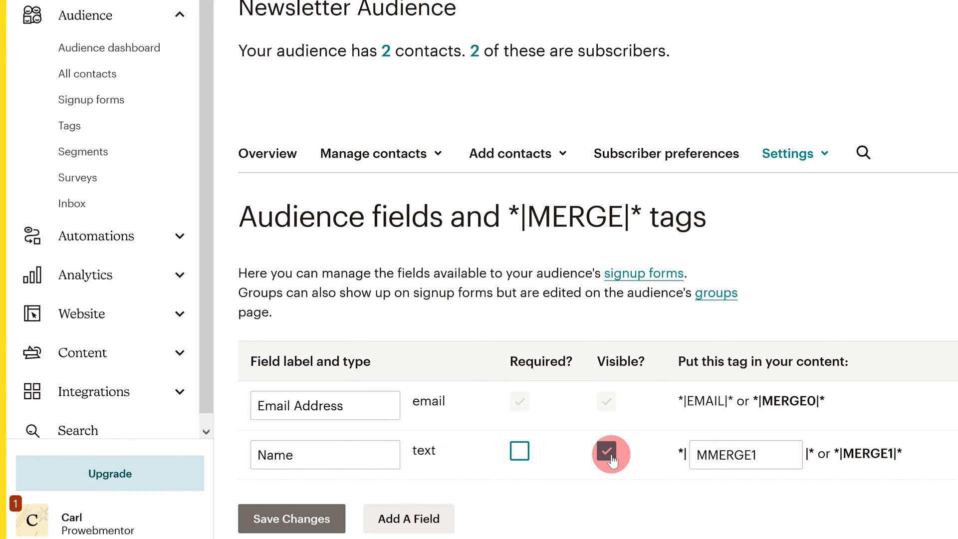
pyautogui.click(608, 452)
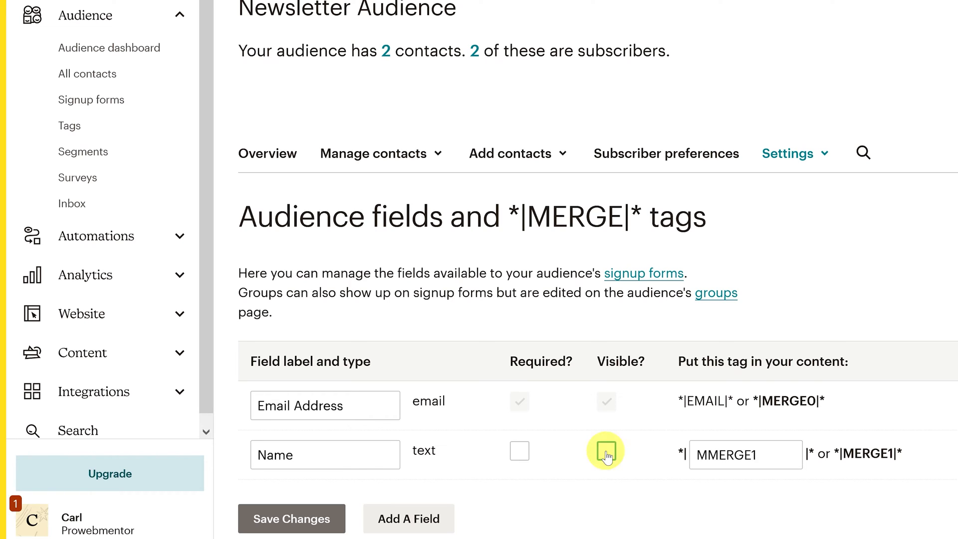
pyautogui.click(607, 452)
pyautogui.click(774, 455)
pyautogui.moveTo(774, 455); pyautogui.dragTo(699, 458)
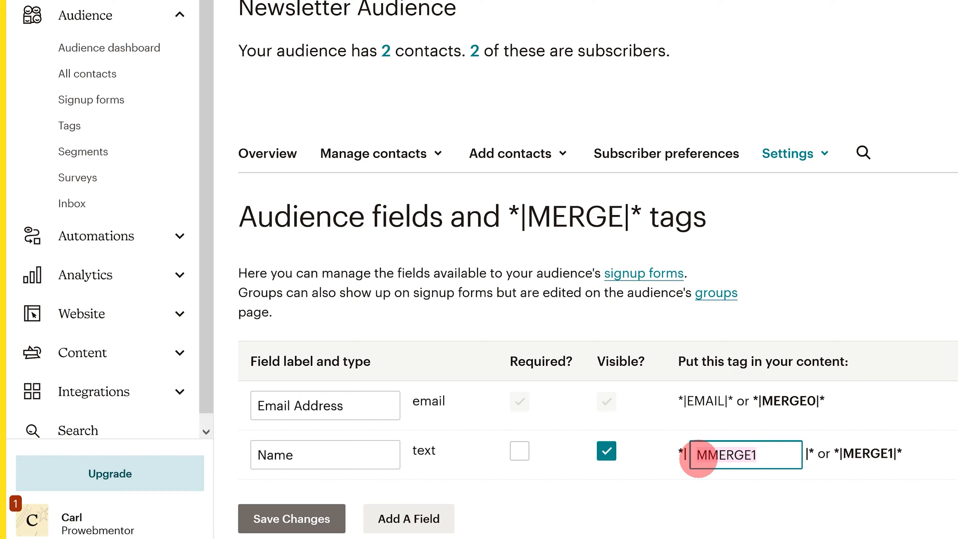
pyautogui.write('FNAME')
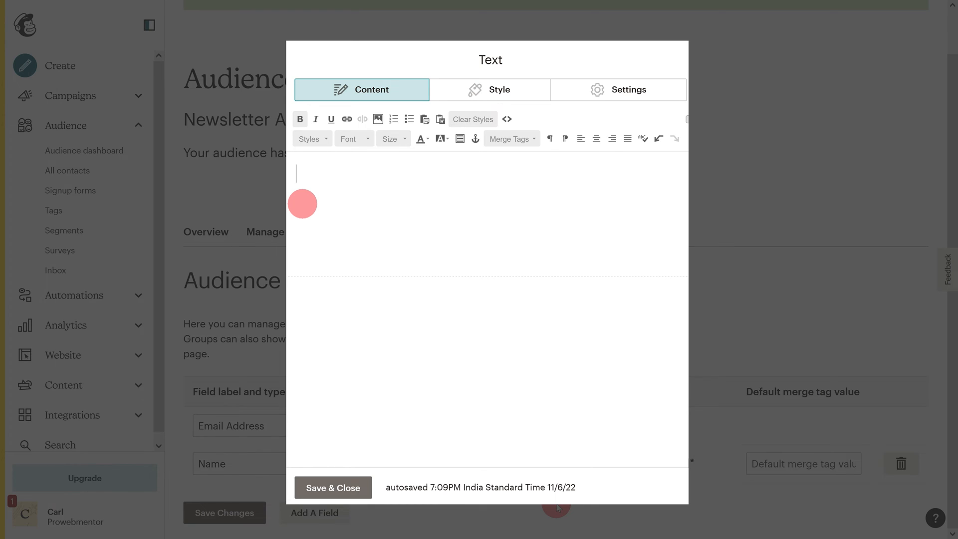
# - Type 'Hi,*|FNAME|*, Thanks For Subscribing To Our Newsletter.' into the text block
pyautogui.write('Hi,*|FNAME|*')
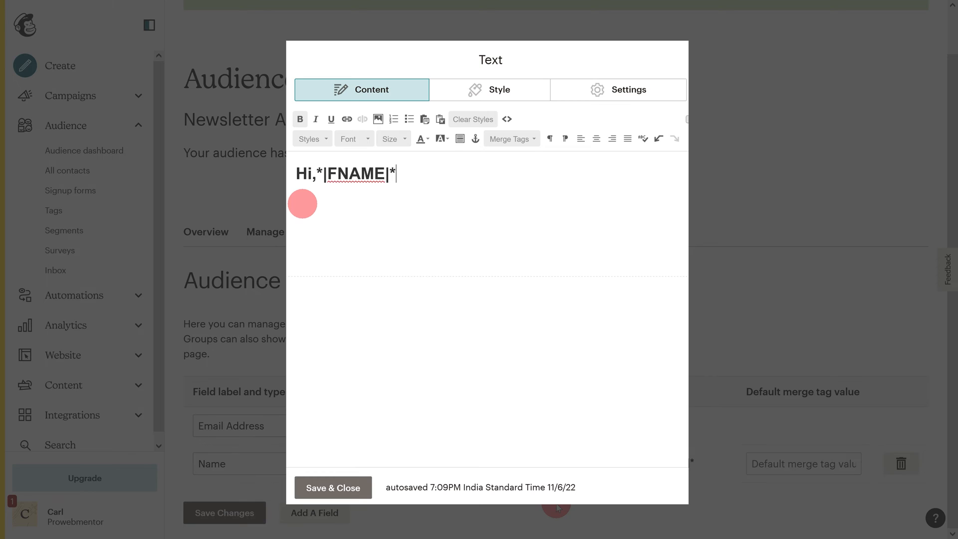
pyautogui.write(', Thanks For Subscribing To')
pyautogui.write('Our Newsletter.')
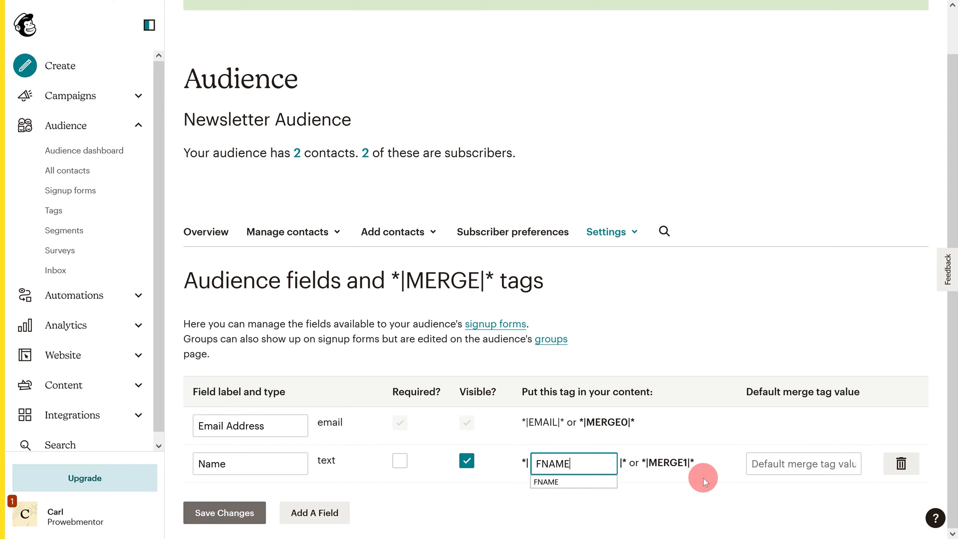
# - Give the Name field the default merge value 'Friend' and save the changes
pyautogui.click(703, 477)
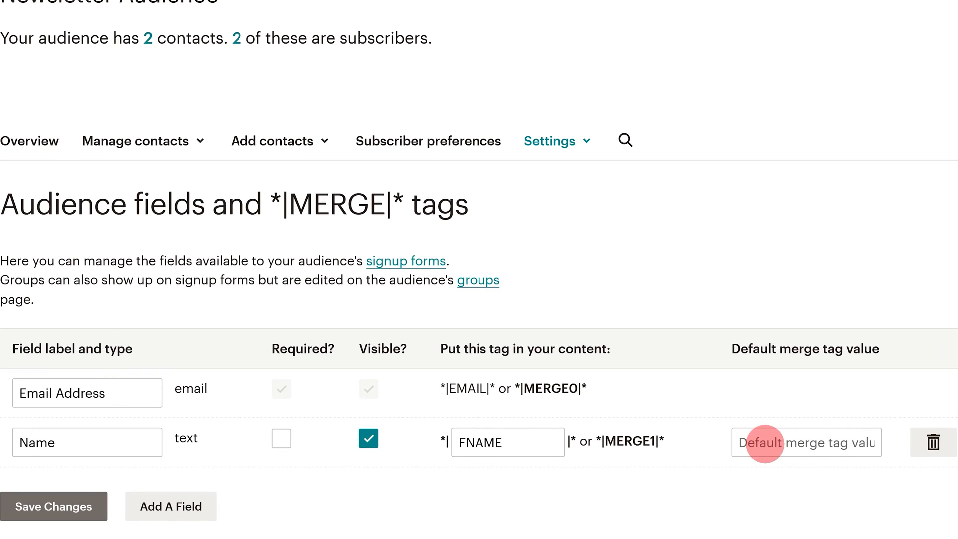
pyautogui.click(761, 442)
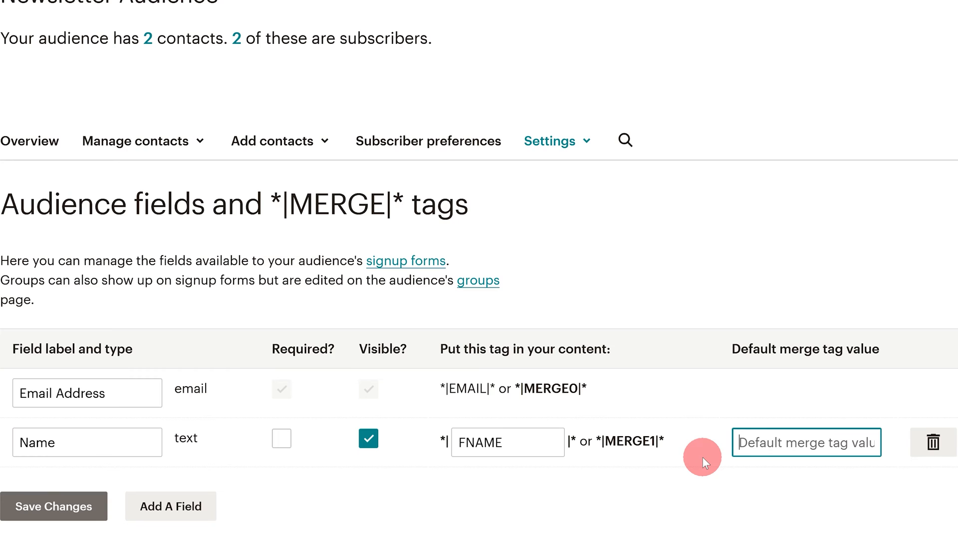
pyautogui.write('Friend')
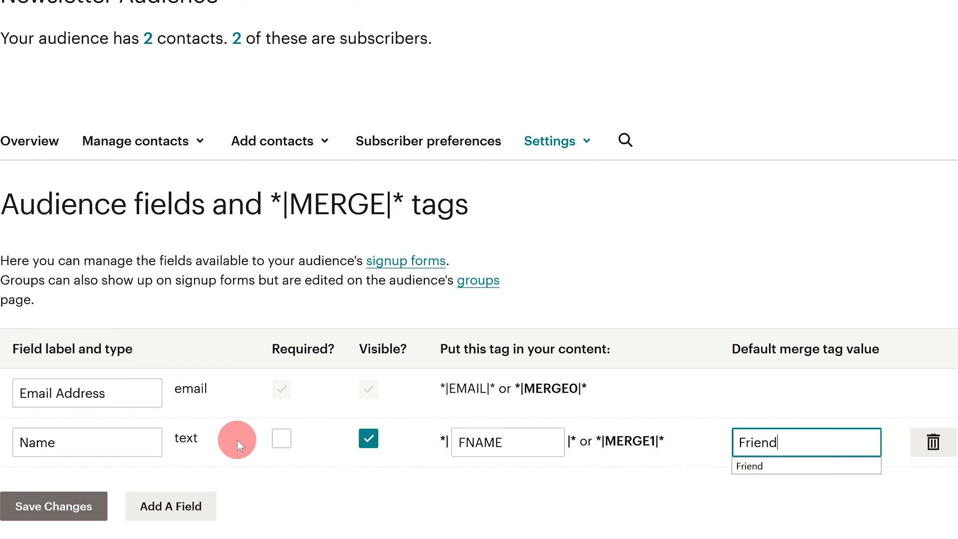
pyautogui.click(44, 506)
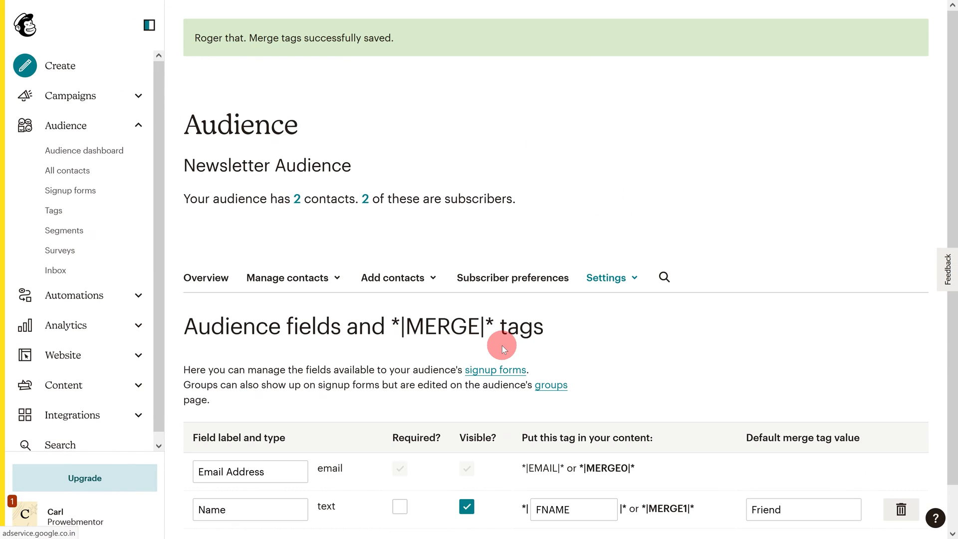
# - View the audience's contact list from the contact management options
pyautogui.click(613, 278)
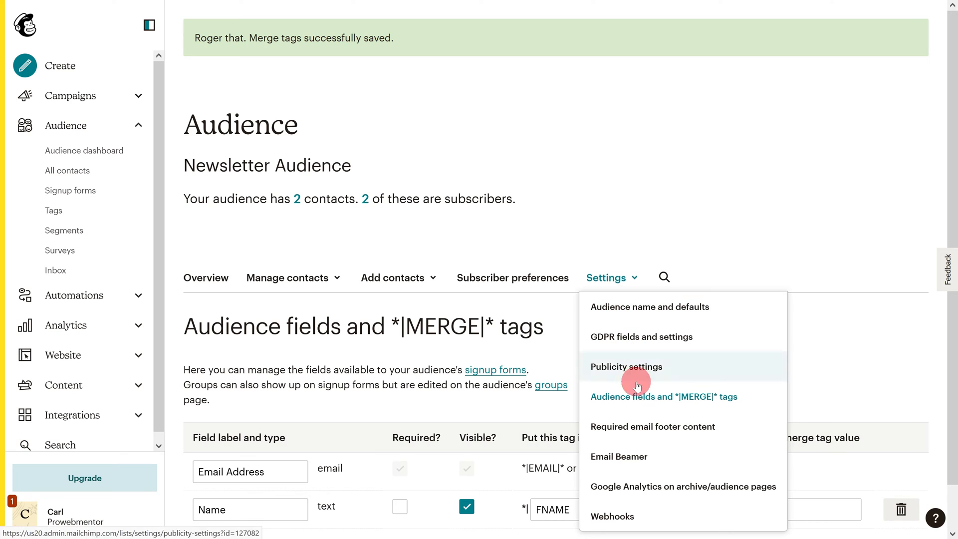
pyautogui.click(315, 277)
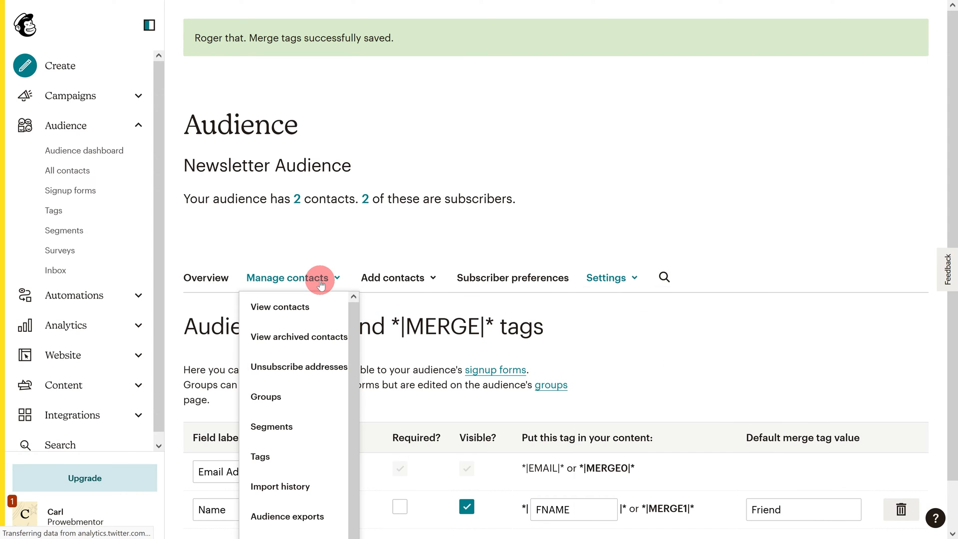
pyautogui.click(310, 305)
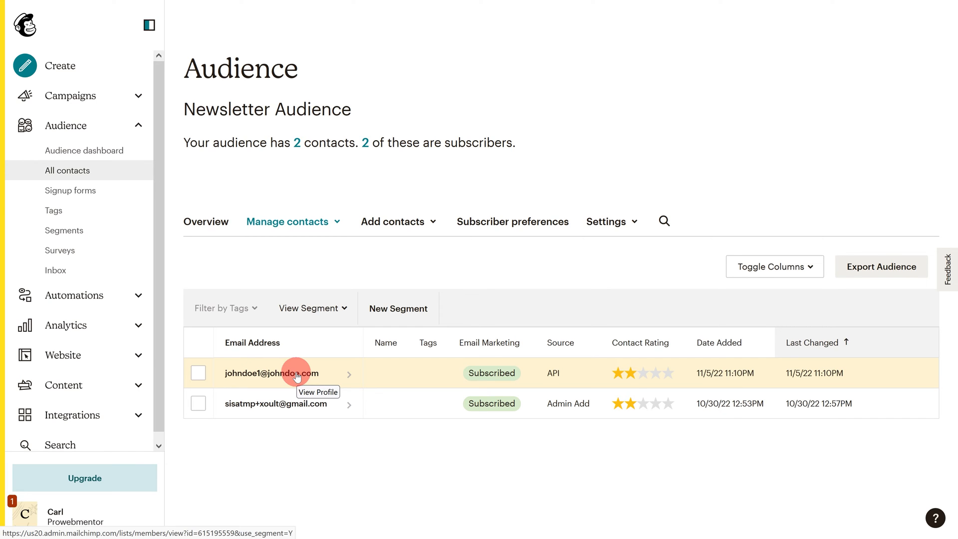
# - From the Audience dashboard's Manage Audience menu, choose View audiences
pyautogui.click(121, 151)
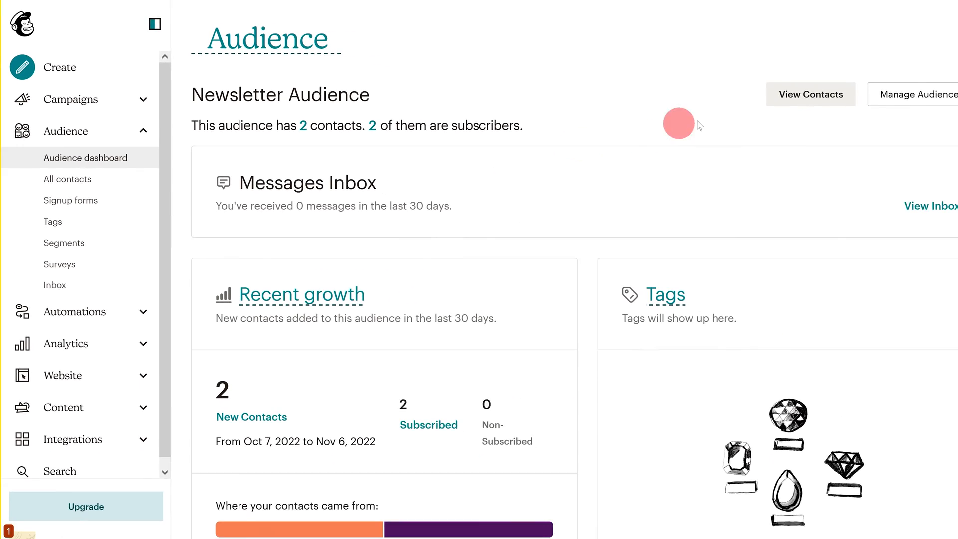
pyautogui.click(873, 91)
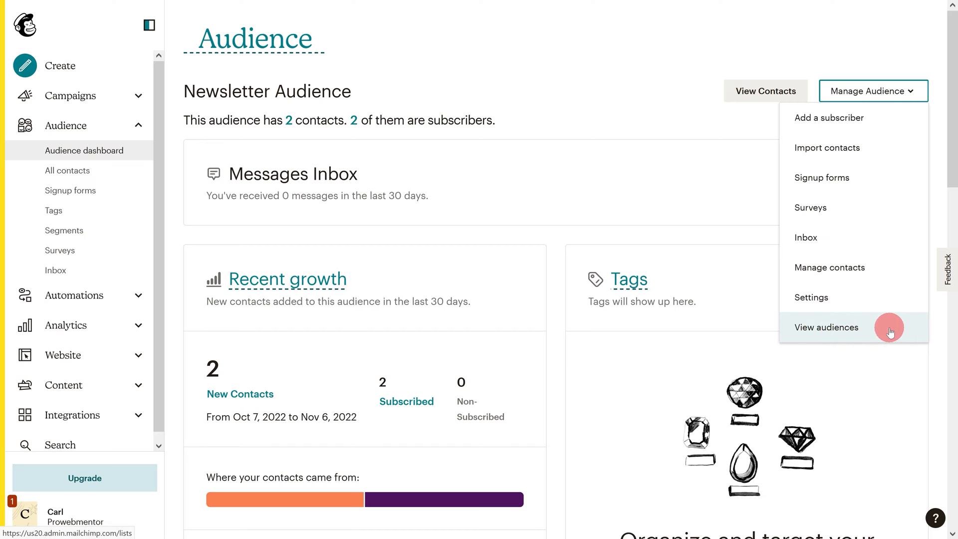
pyautogui.click(850, 330)
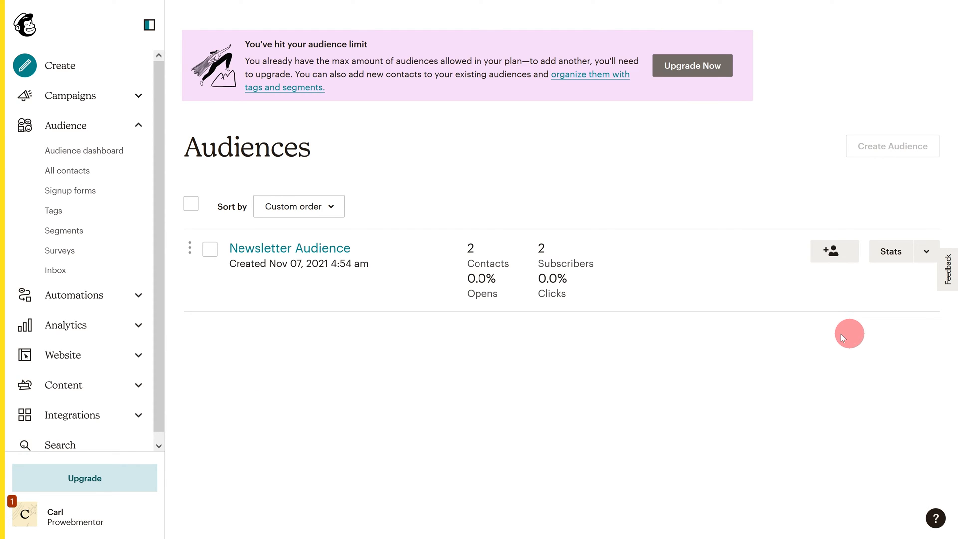
pyautogui.click(212, 252)
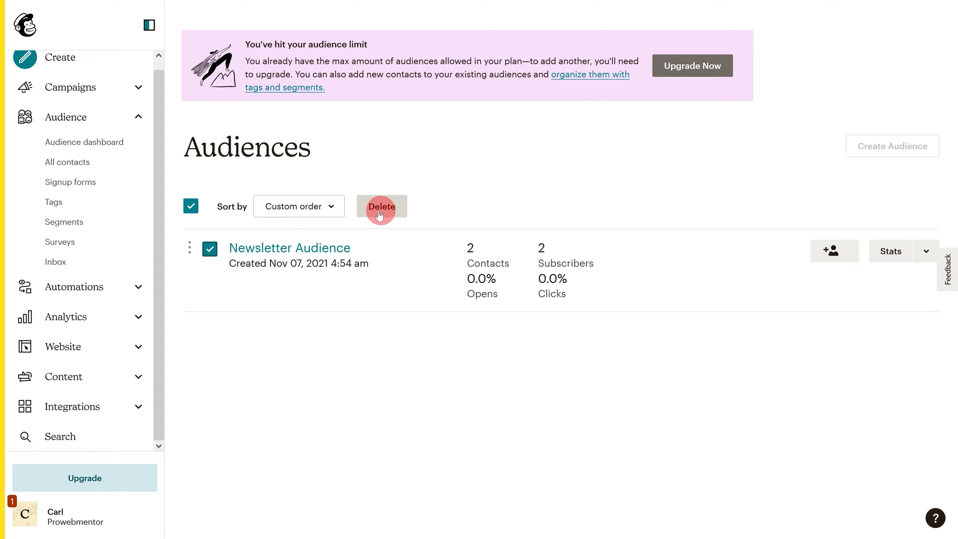
pyautogui.click(379, 210)
pyautogui.scroll(-3, 403, 297)
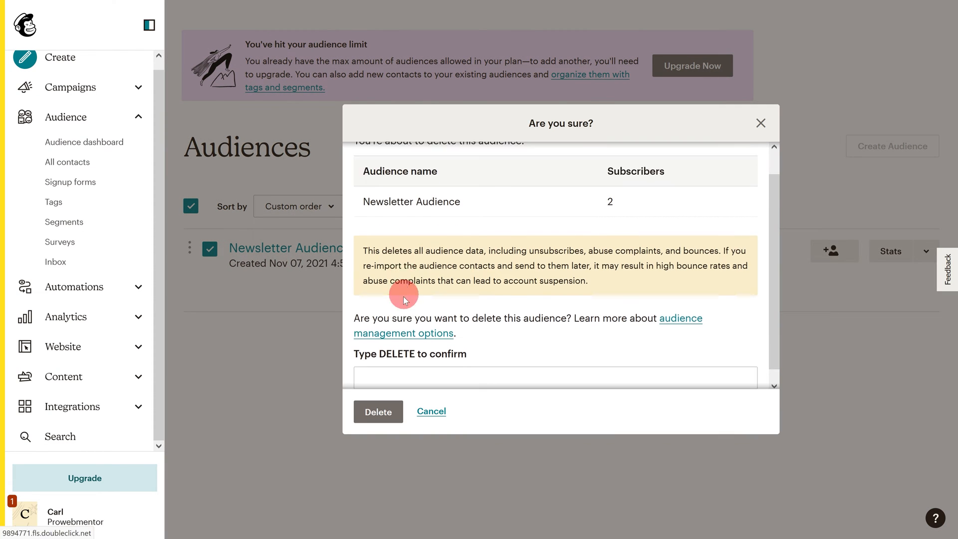
pyautogui.click(383, 364)
pyautogui.write('DELETE')
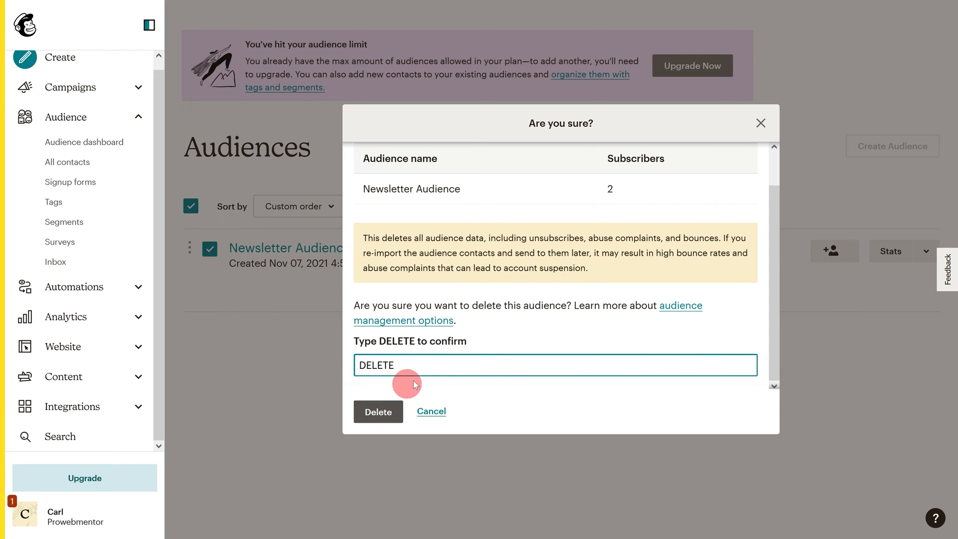
pyautogui.click(761, 123)
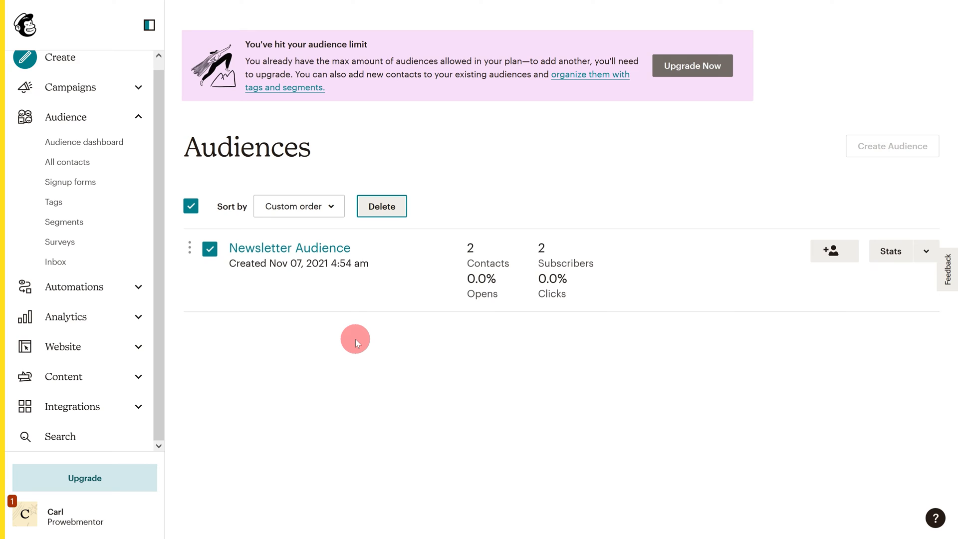
# - Search Mailchimp for 'API' and go to the API keys page
pyautogui.click(59, 436)
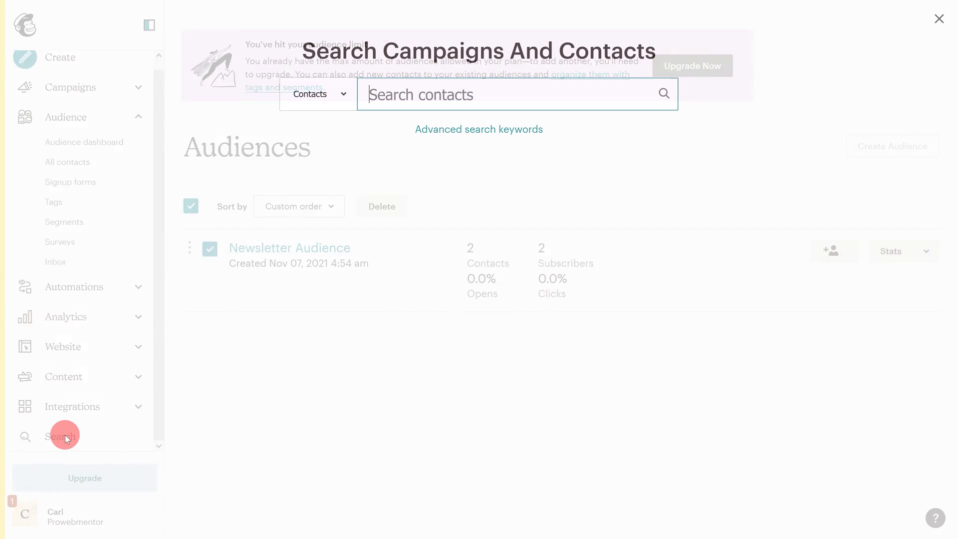
pyautogui.click(412, 94)
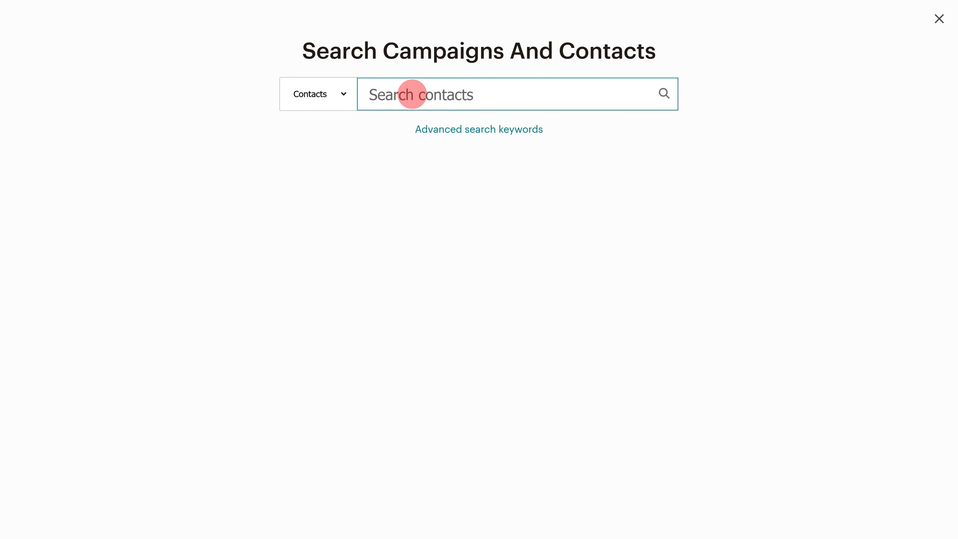
pyautogui.write('API')
pyautogui.click(664, 94)
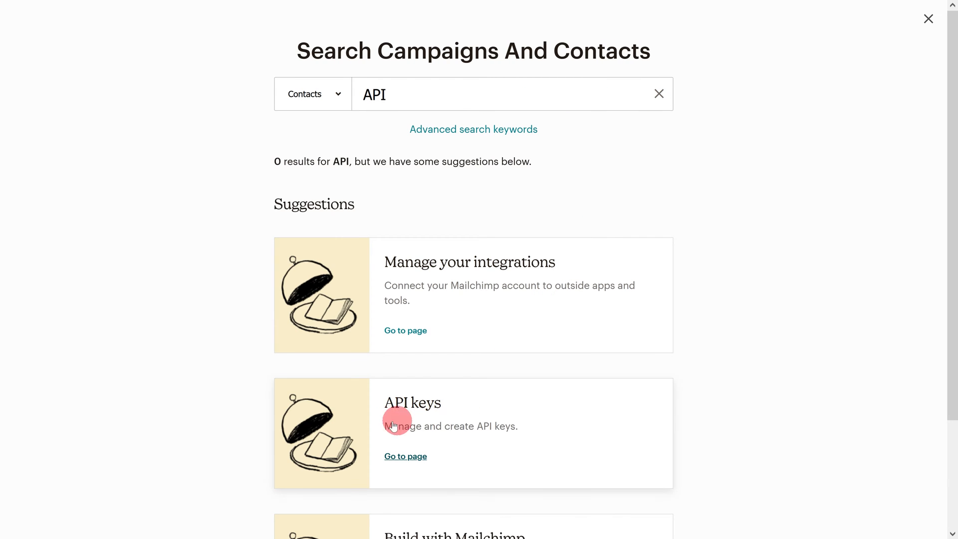
pyautogui.click(422, 424)
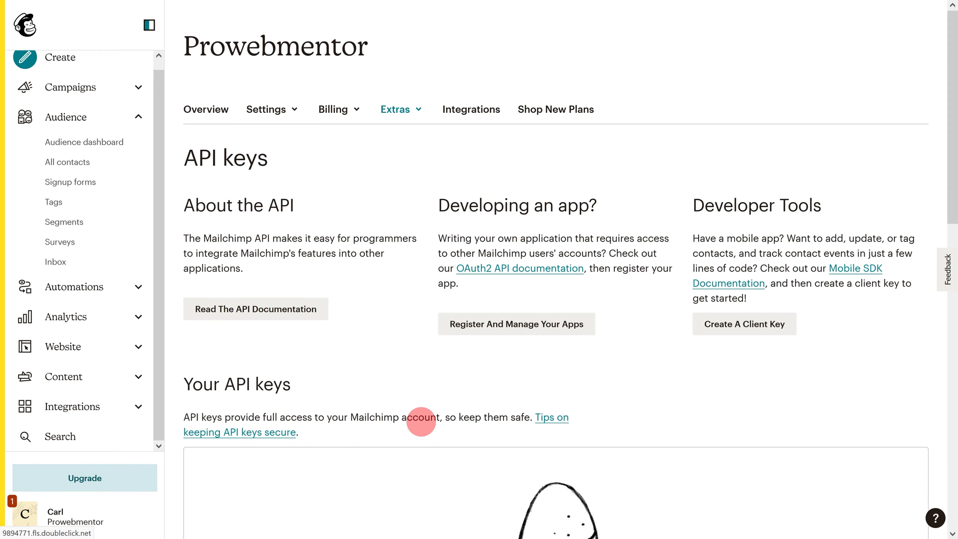
# - Create a new Mailchimp API key and copy it to the clipboard
pyautogui.scroll(-1, 433, 403)
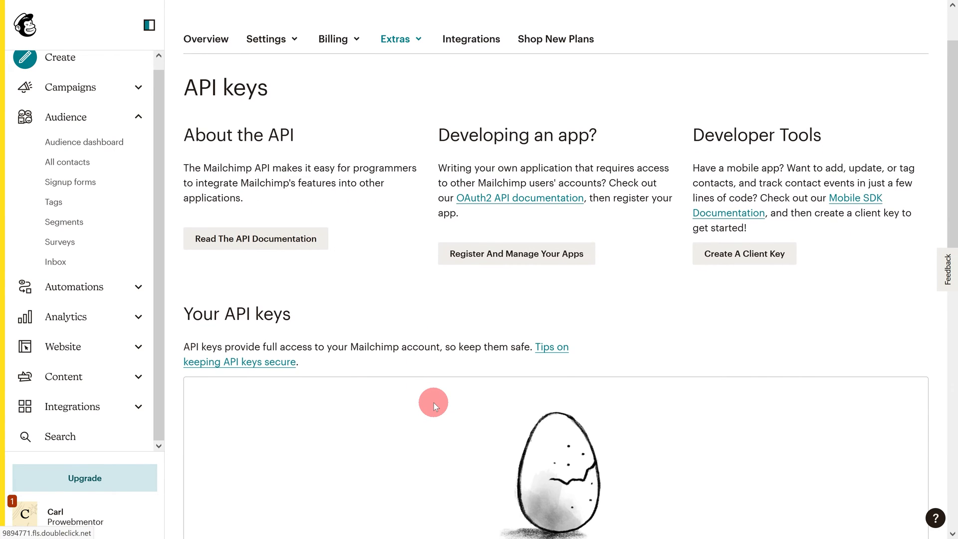
pyautogui.scroll(-4, 436, 398)
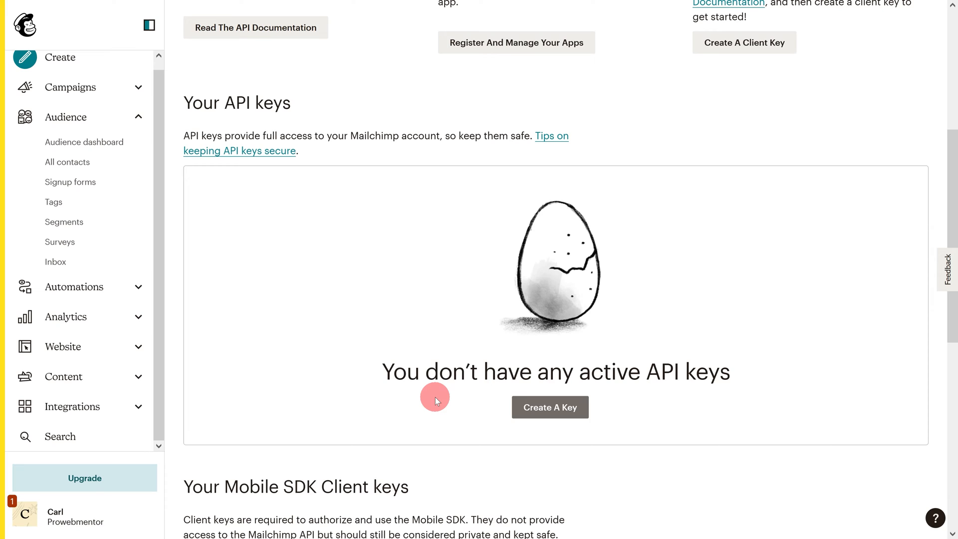
pyautogui.click(542, 409)
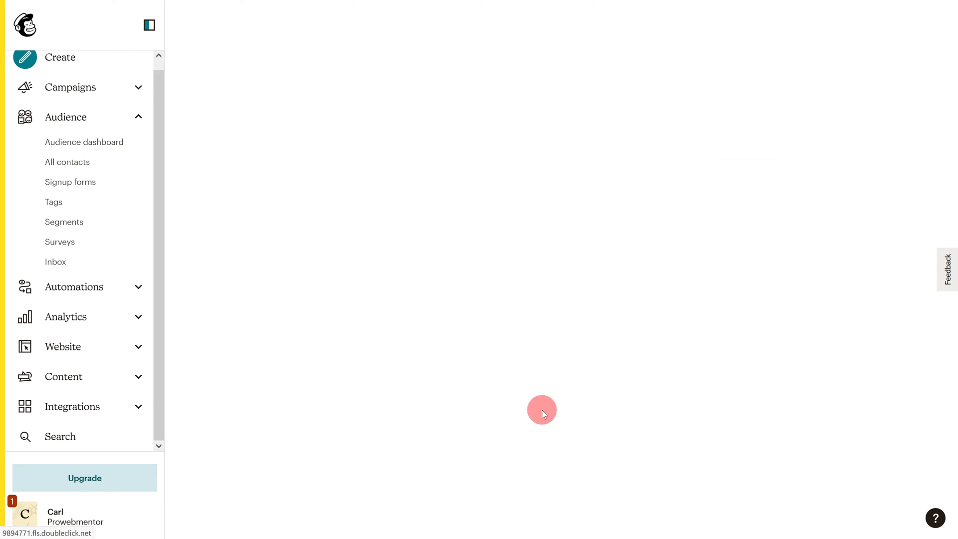
pyautogui.scroll(-4, 547, 348)
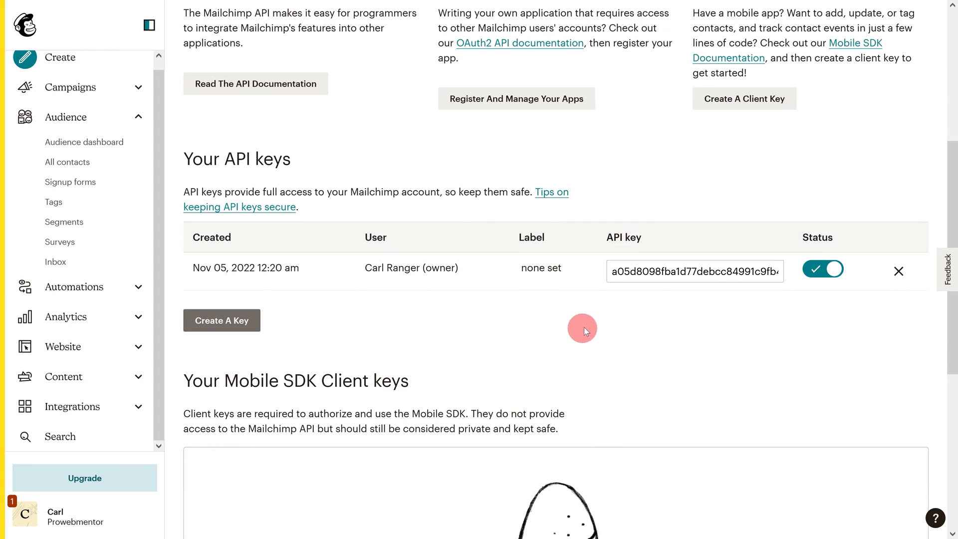
pyautogui.click(671, 273)
pyautogui.rightClick(672, 272)
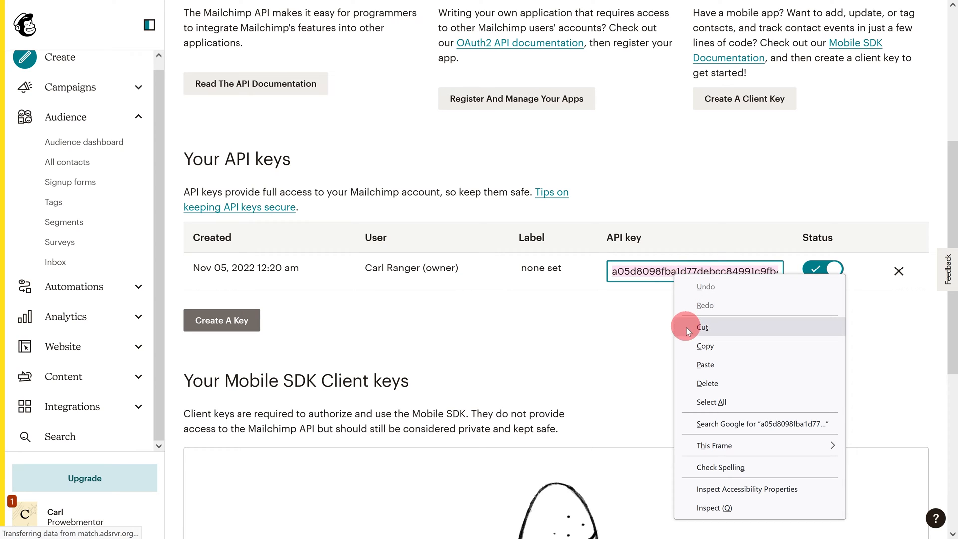
pyautogui.click(694, 344)
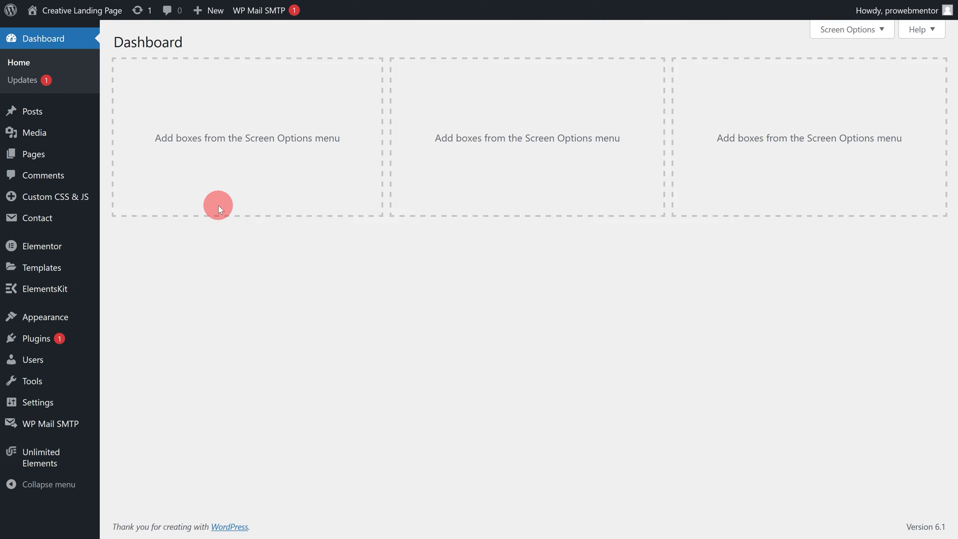
# - From the Contact Forms list, open the Footer Subscription Form in the Contact Form 7 editor
pyautogui.moveTo(58, 219)
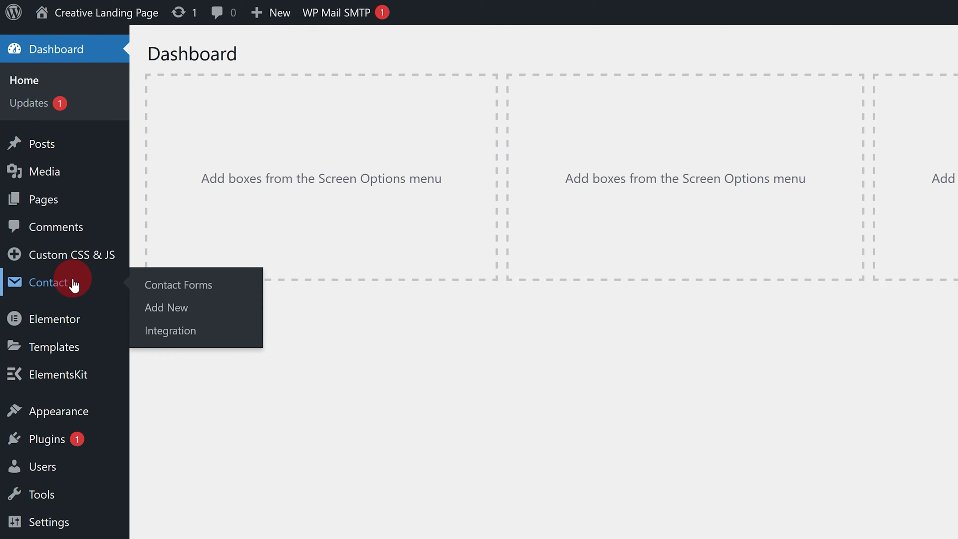
pyautogui.click(175, 286)
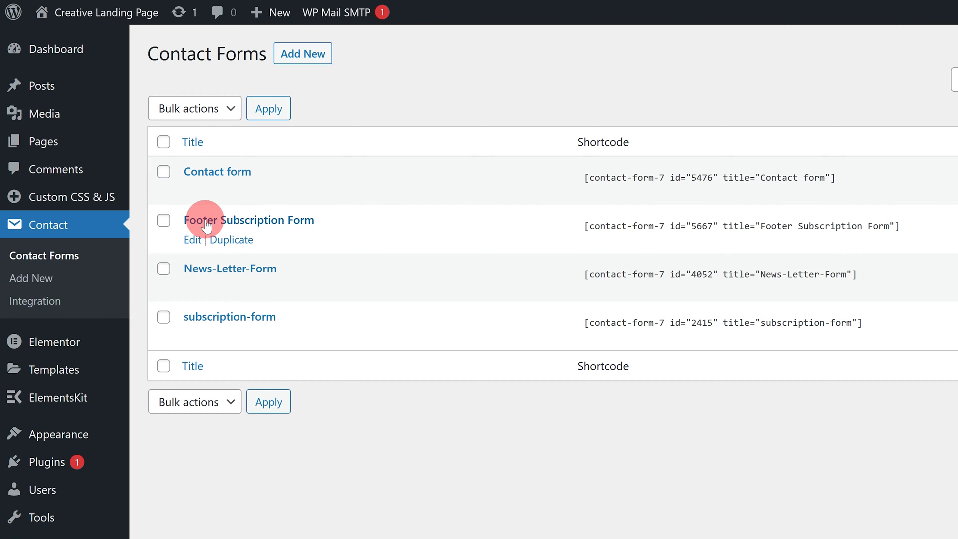
pyautogui.click(194, 241)
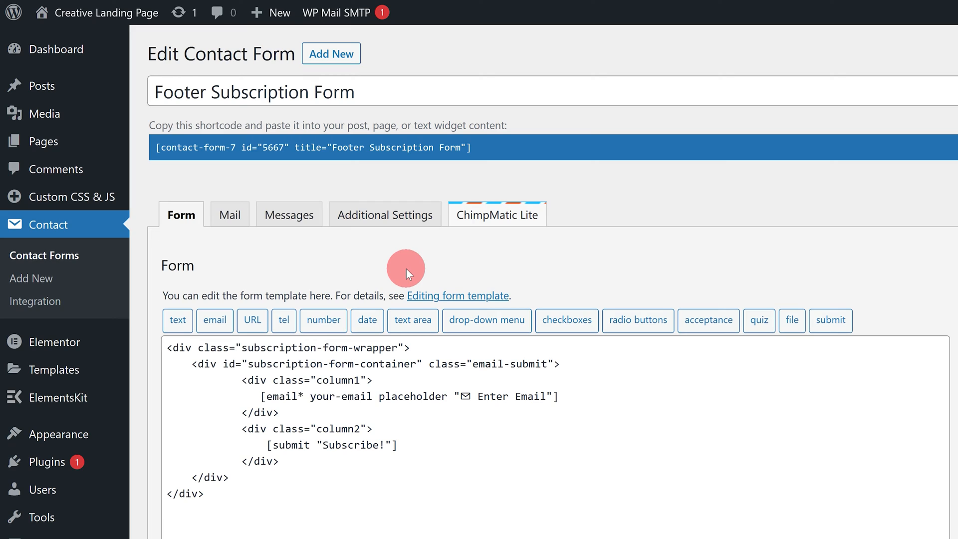
# - Paste the Mailchimp API key into the form's ChimpMatic Lite settings and fetch the audiences
pyautogui.click(497, 222)
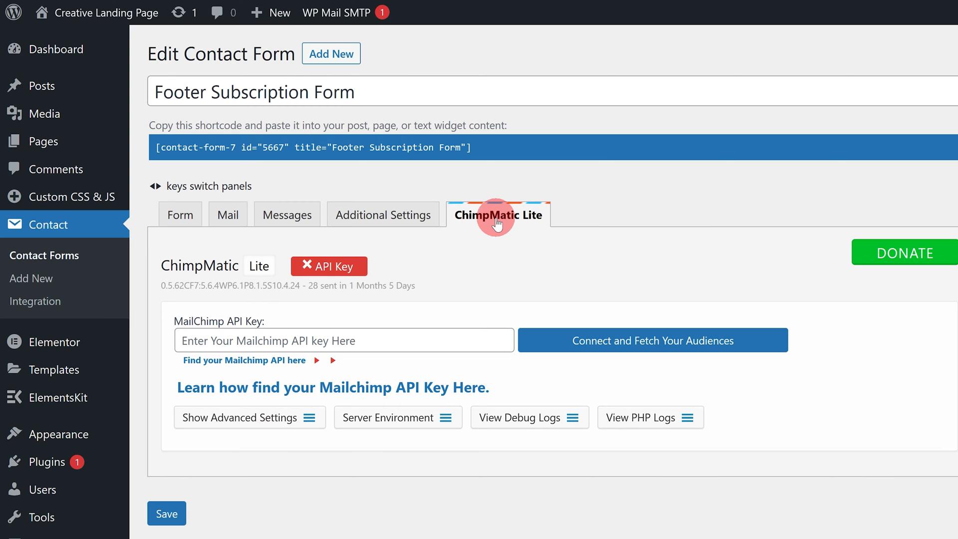
pyautogui.scroll(-3, 351, 142)
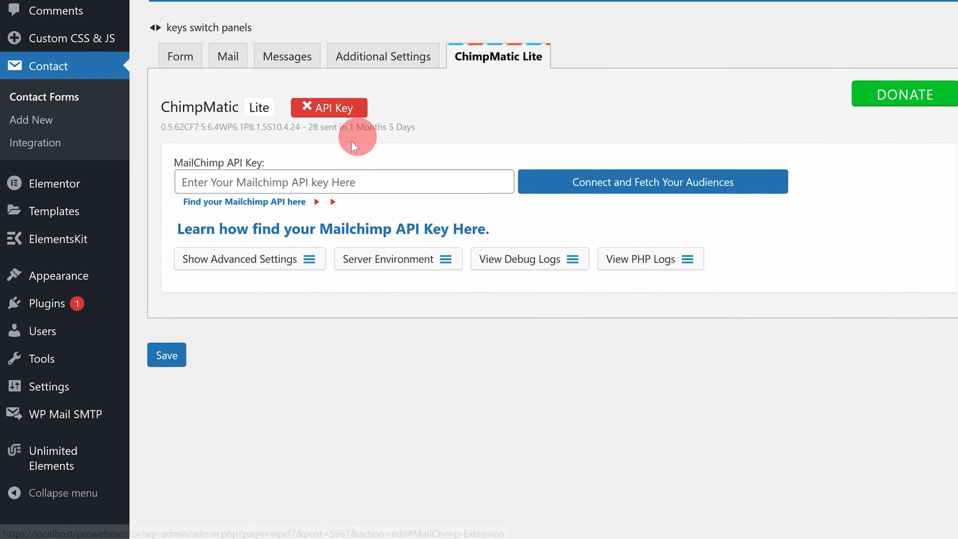
pyautogui.click(227, 182)
pyautogui.click(228, 180)
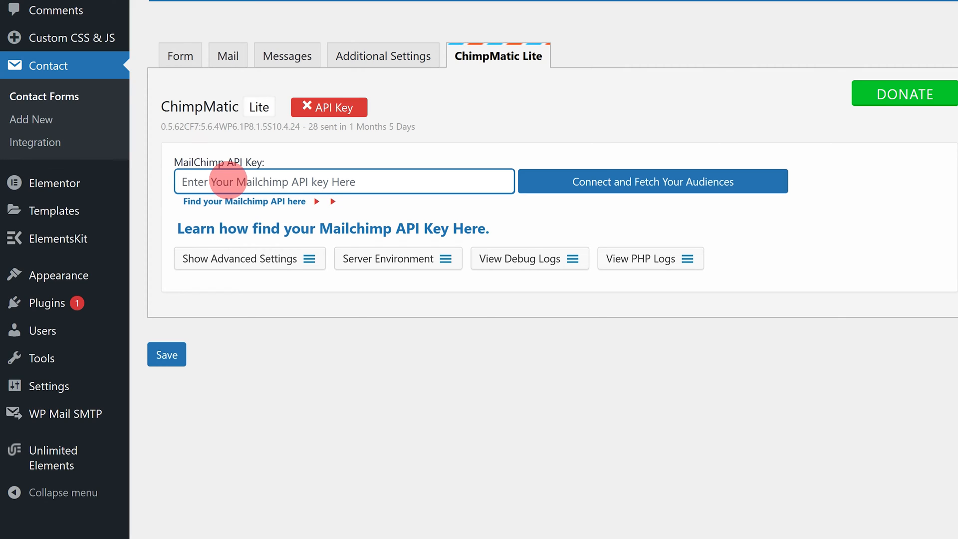
pyautogui.hotkey('ctrl', 'v')
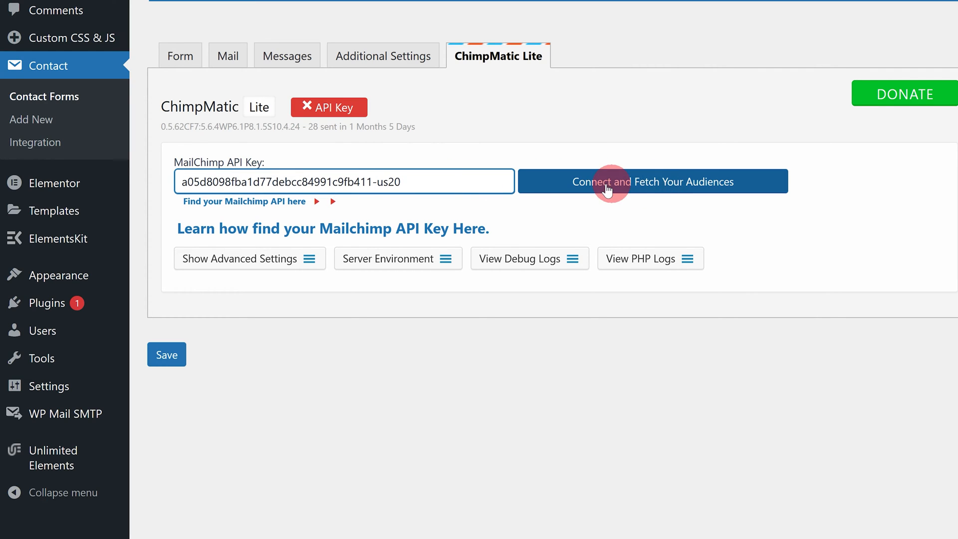
pyautogui.click(656, 187)
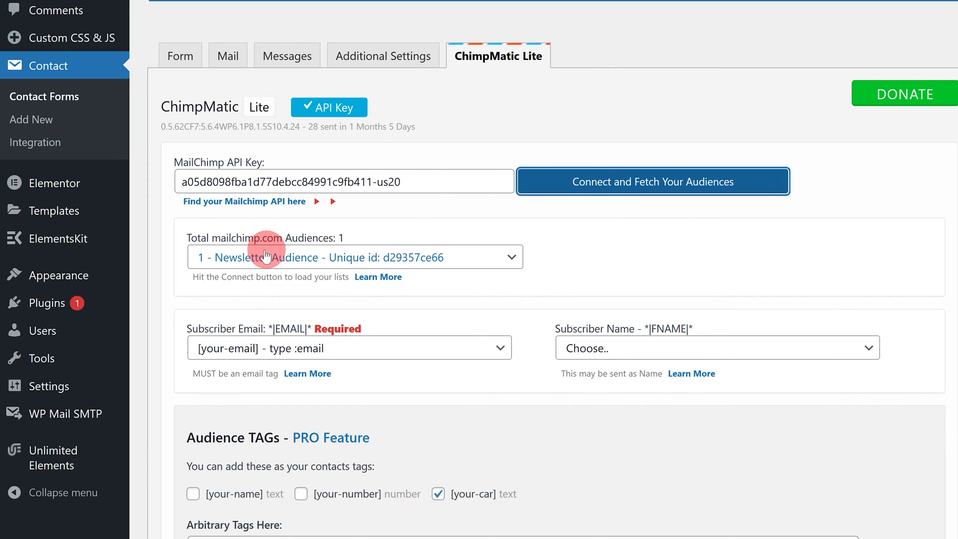
# - Select '1 - Newsletter Audience' as the form's Mailchimp audience
pyautogui.click(342, 258)
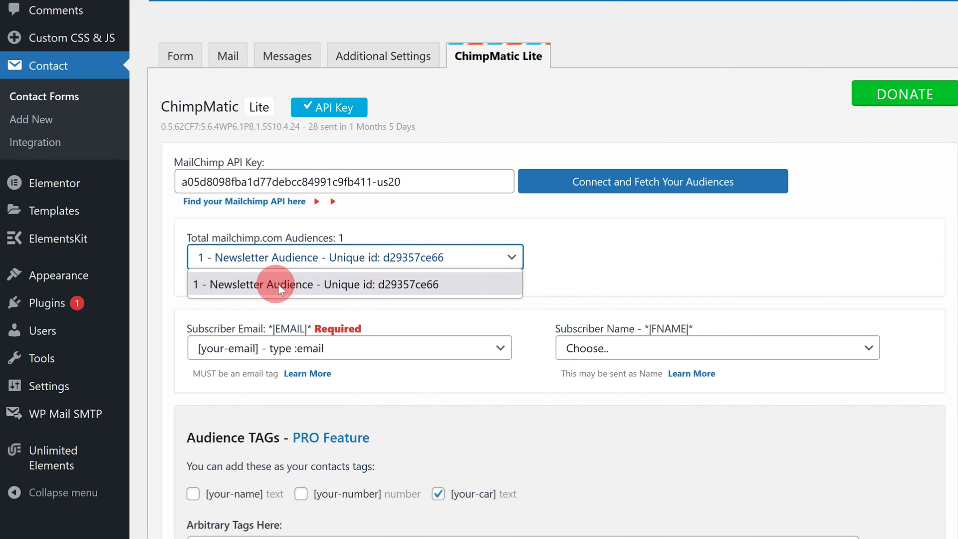
pyautogui.click(302, 285)
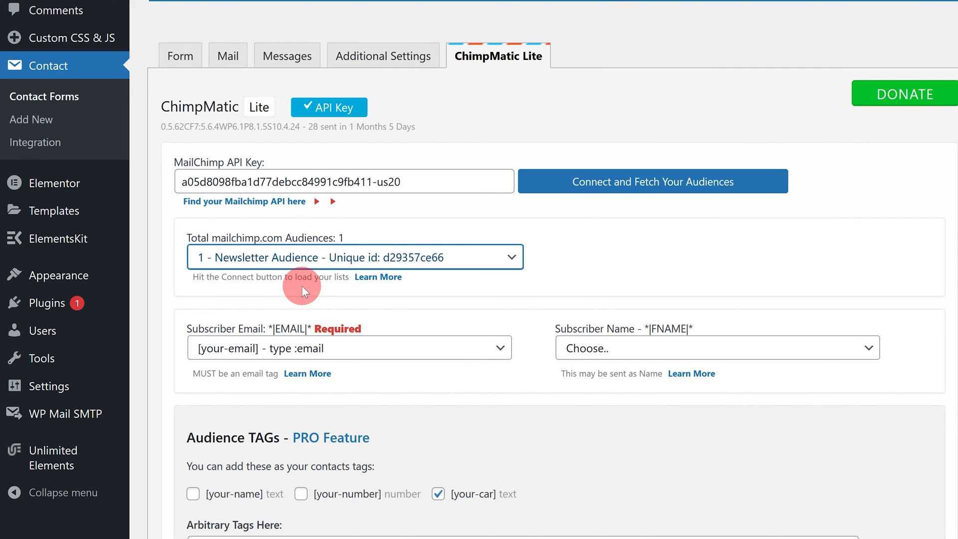
pyautogui.click(278, 352)
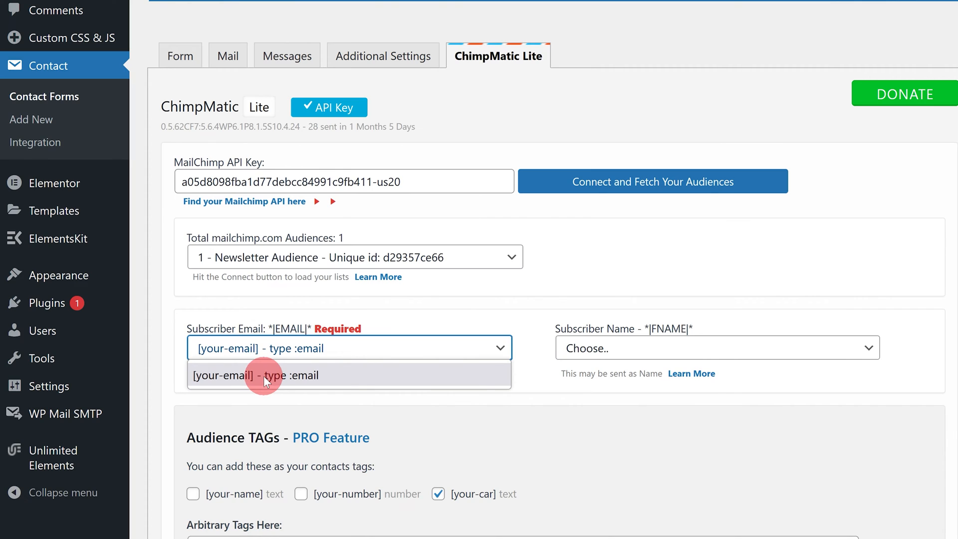
# - Map Subscriber Email to [your-email] and leave Subscriber Name on Choose.
pyautogui.click(264, 375)
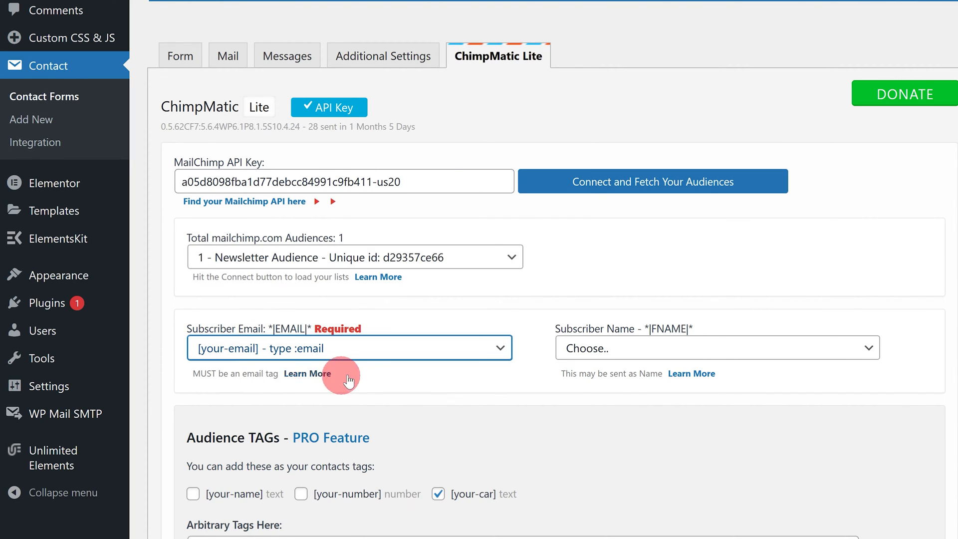
pyautogui.click(609, 350)
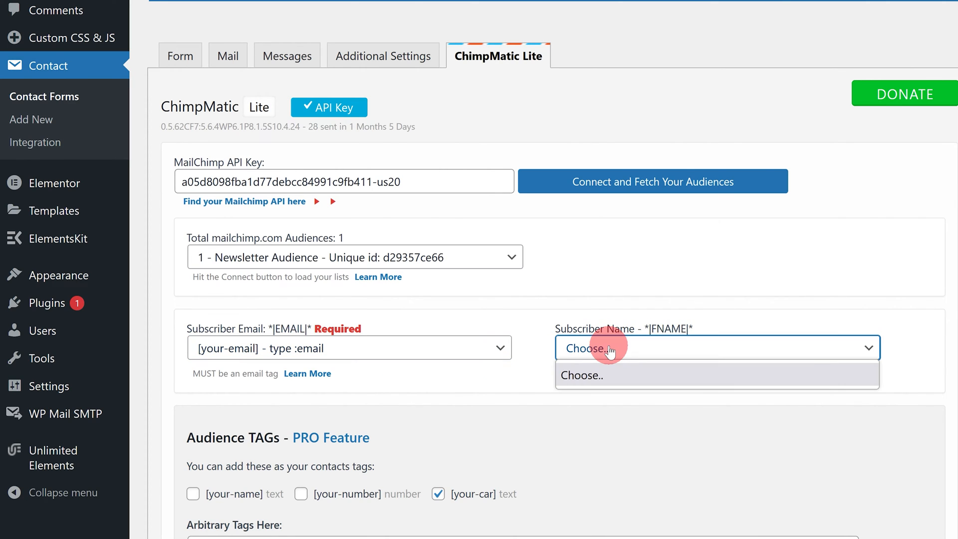
pyautogui.click(591, 374)
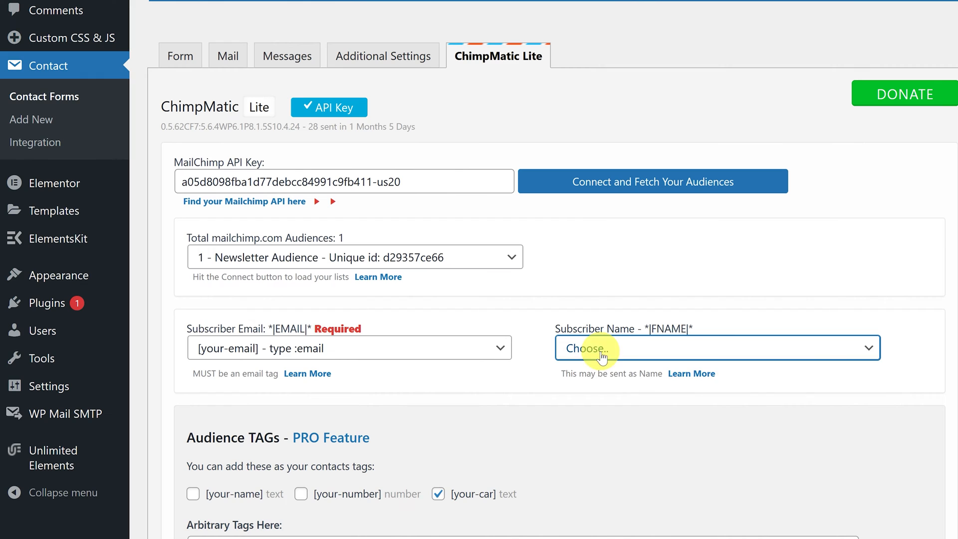
# - Show the ChimpMatic advanced settings for the form
pyautogui.scroll(-3, 490, 298)
pyautogui.scroll(-4, 490, 297)
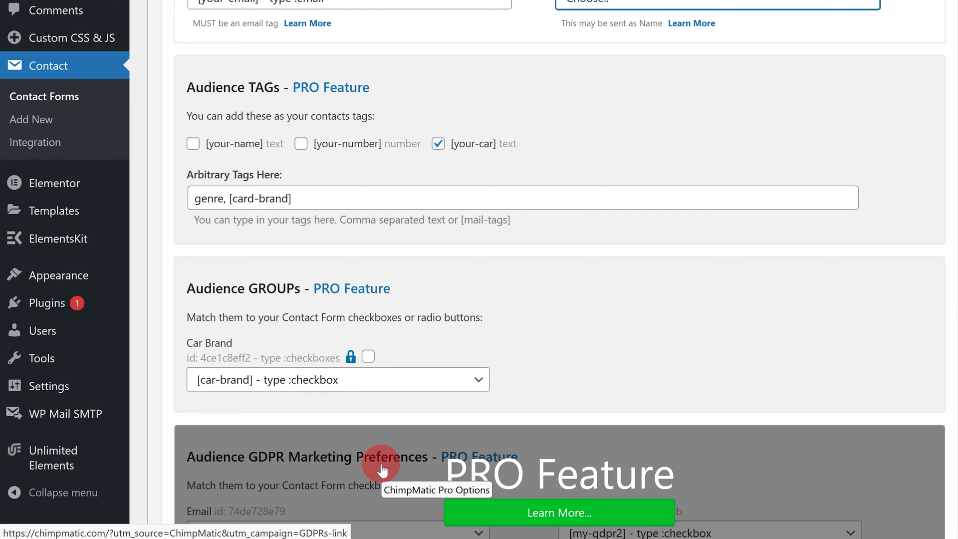
pyautogui.scroll(-2, 374, 449)
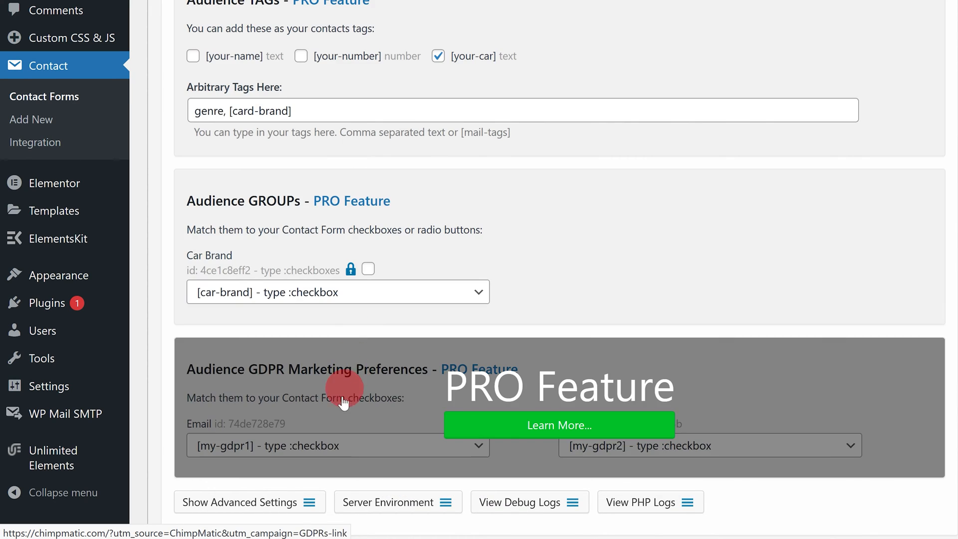
pyautogui.scroll(-3, 333, 426)
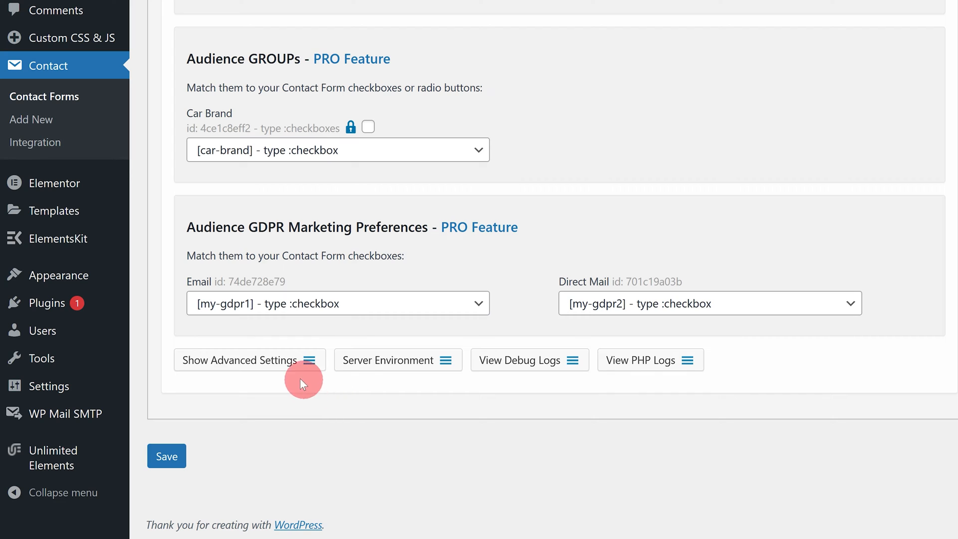
pyautogui.click(234, 367)
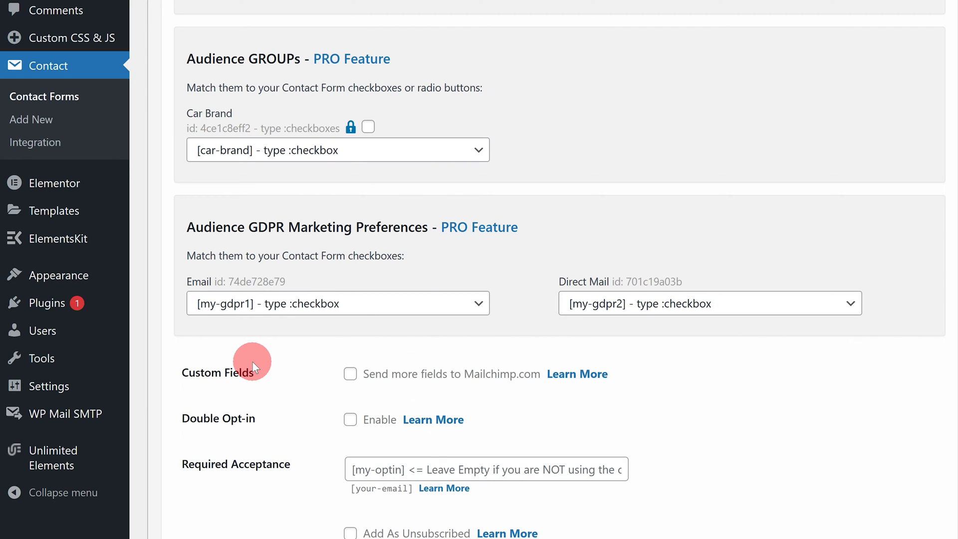
pyautogui.scroll(-7, 270, 354)
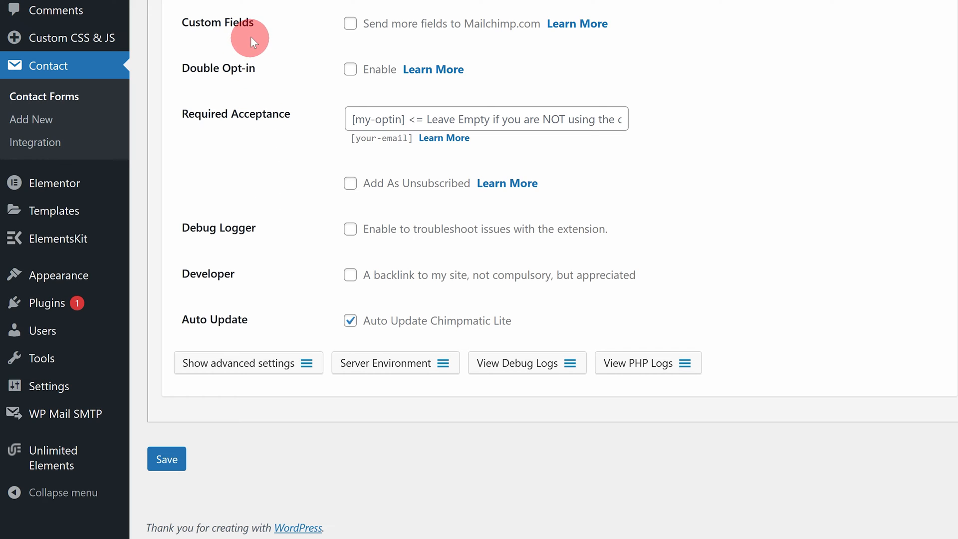
pyautogui.moveTo(260, 23); pyautogui.dragTo(168, 25)
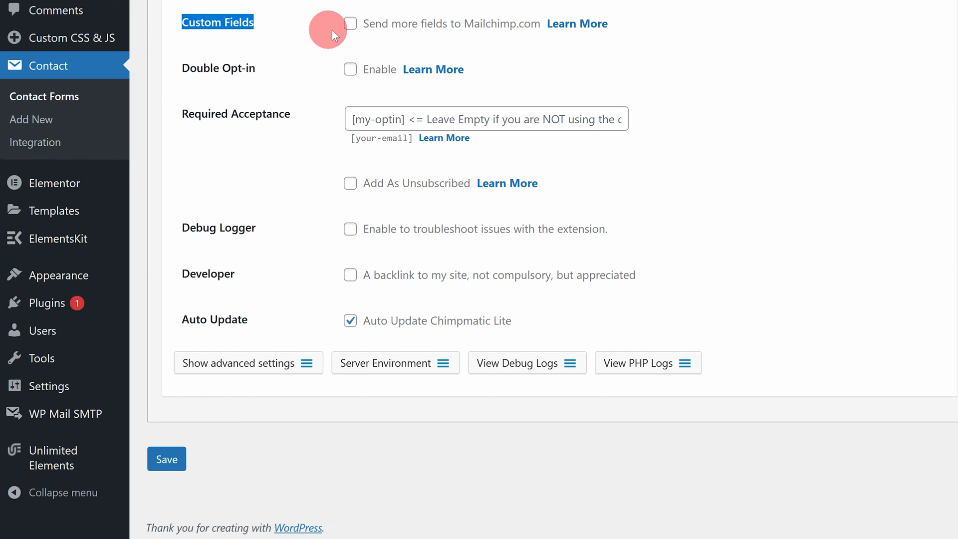
pyautogui.click(350, 24)
pyautogui.scroll(-2, 335, 75)
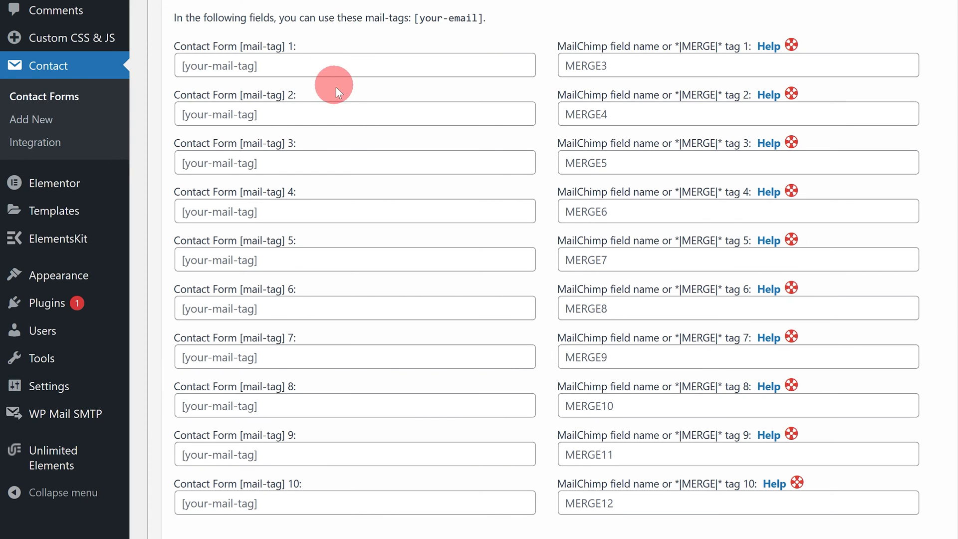
pyautogui.scroll(-3, 338, 90)
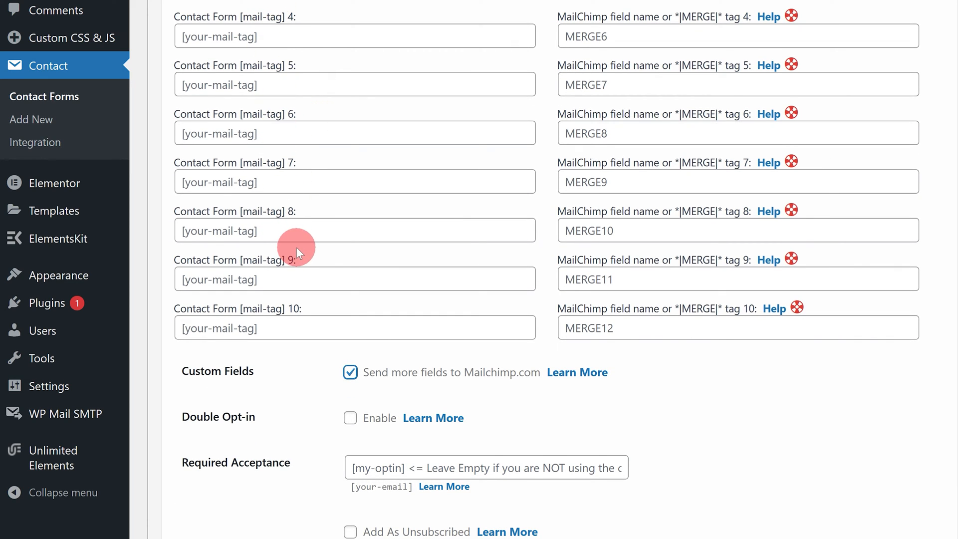
pyautogui.scroll(-6, 296, 247)
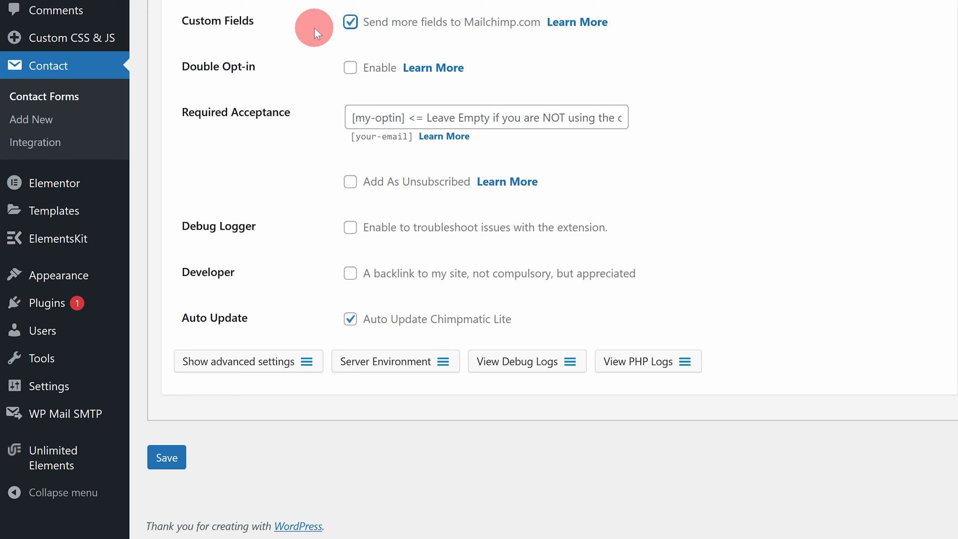
pyautogui.click(351, 25)
pyautogui.moveTo(269, 67); pyautogui.dragTo(175, 80)
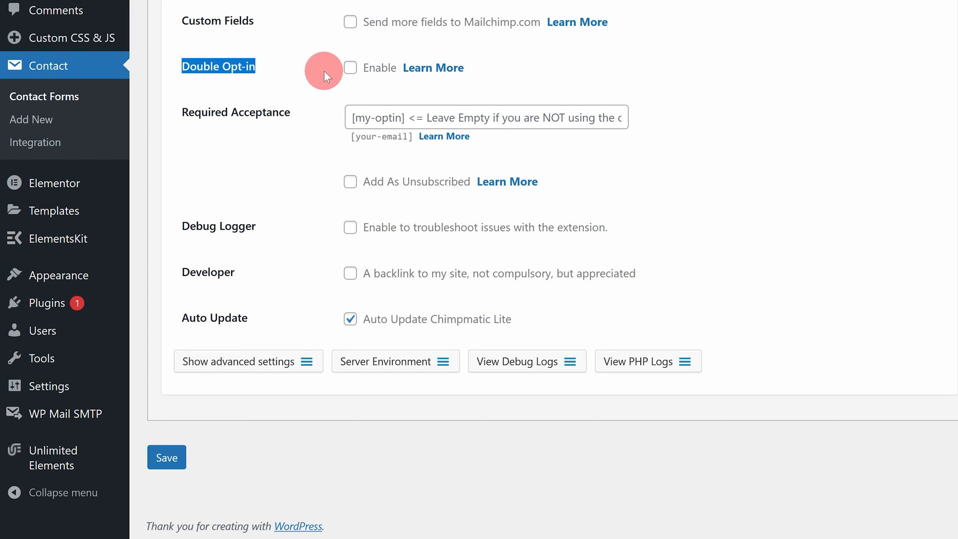
# - Enter [my-optin] as the Required Acceptance field and save the ChimpMatic settings
pyautogui.moveTo(298, 115); pyautogui.dragTo(219, 113)
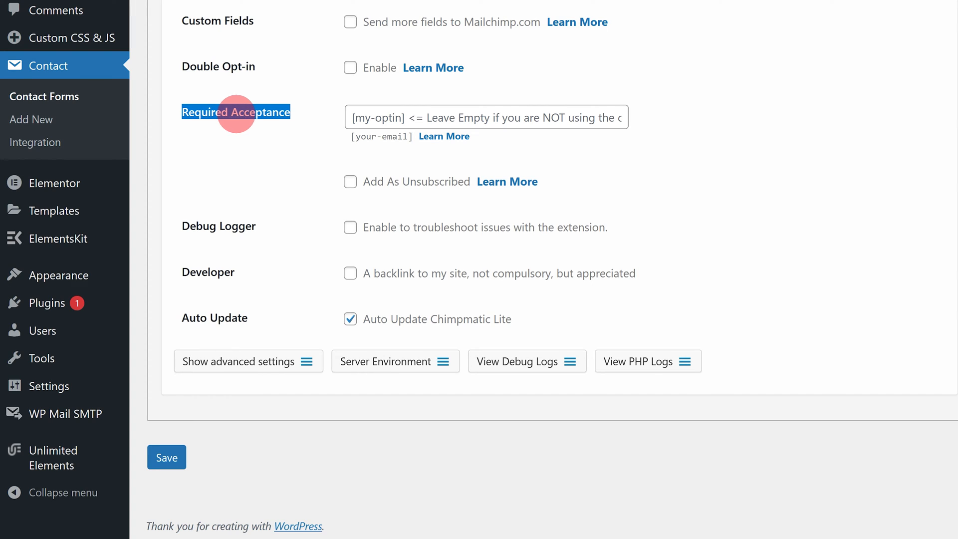
pyautogui.click(363, 120)
pyautogui.write('[my-optin]')
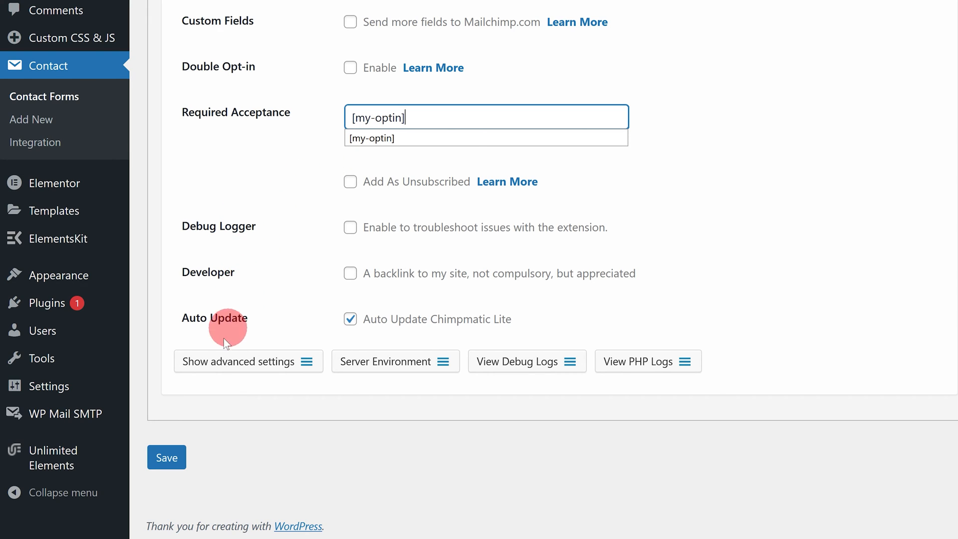
pyautogui.click(169, 453)
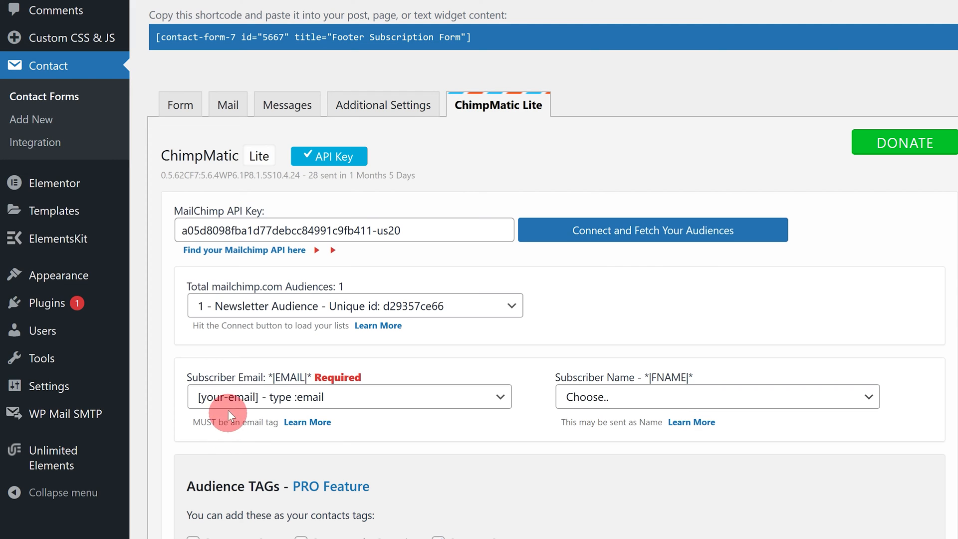
# - Paste the [acceptance my-optin] 'Subscribe to our newsletter.' line below the form template markup
pyautogui.click(176, 104)
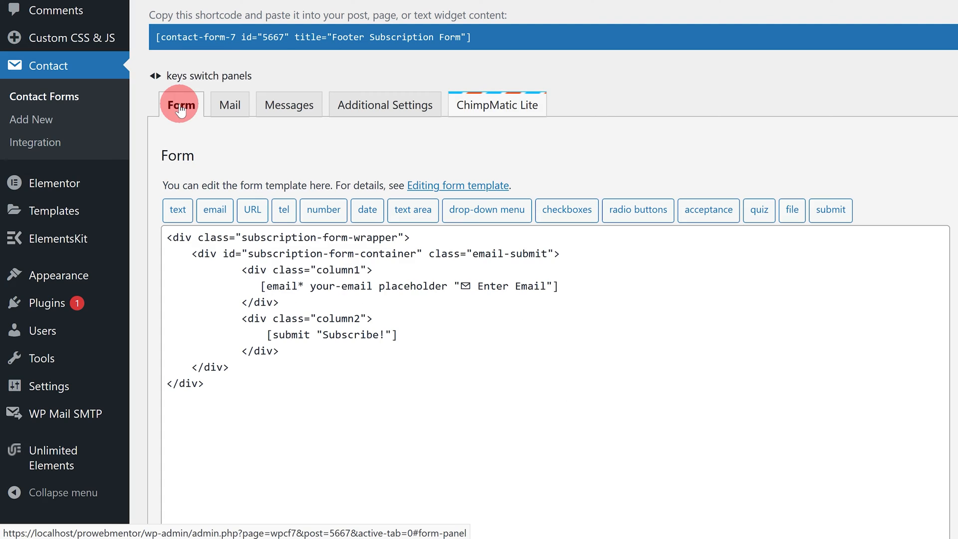
pyautogui.click(183, 400)
pyautogui.write('[acceptance my-optin] Subscribe to our newsletter.[/acceptance]')
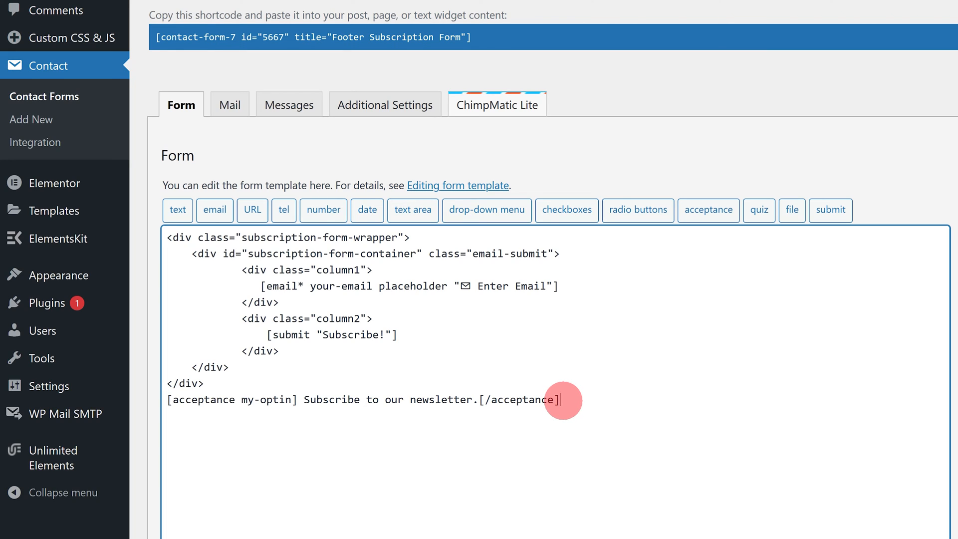
pyautogui.moveTo(561, 399); pyautogui.dragTo(169, 403)
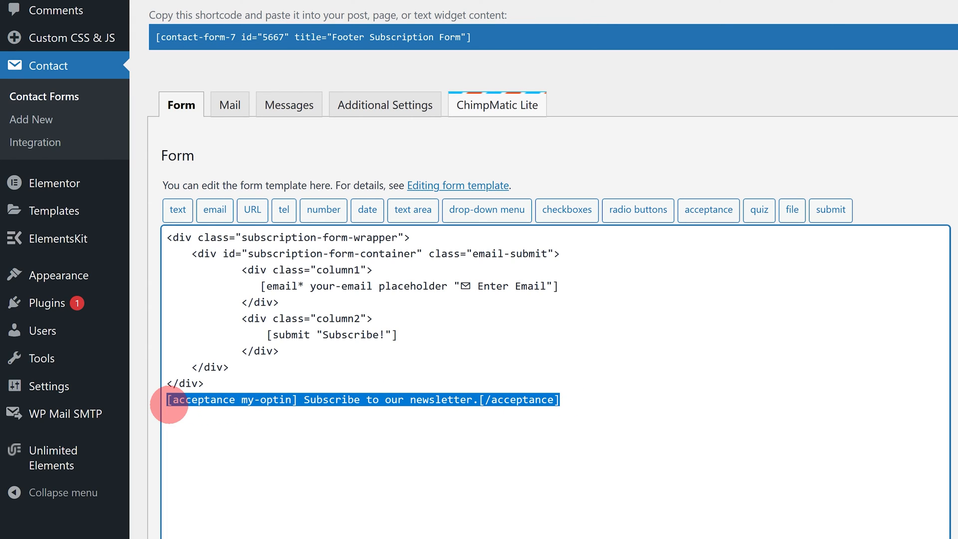
pyautogui.click(375, 107)
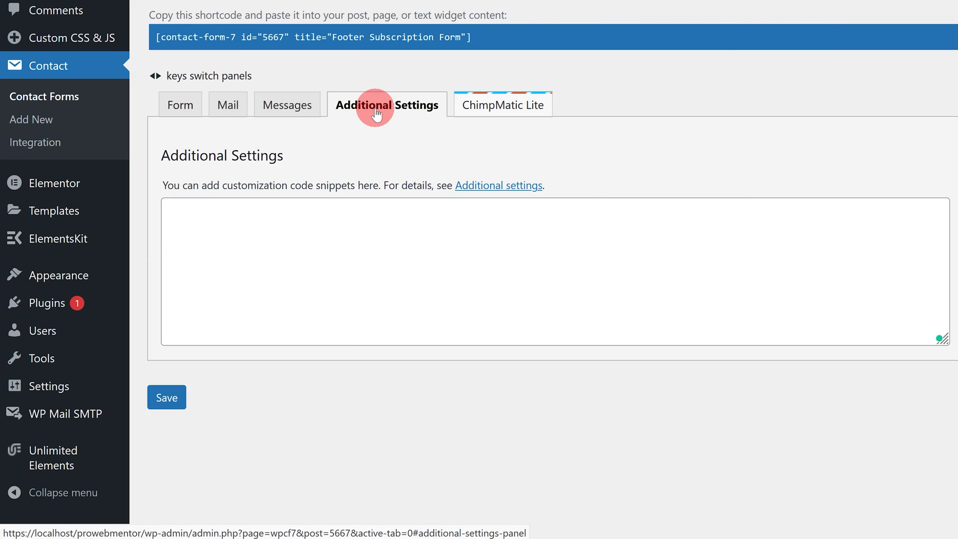
# - Paste acceptance_as_validation: on into the form's Additional Settings, then go back to the template
pyautogui.click(265, 221)
pyautogui.write('acceptance_as_validation: on')
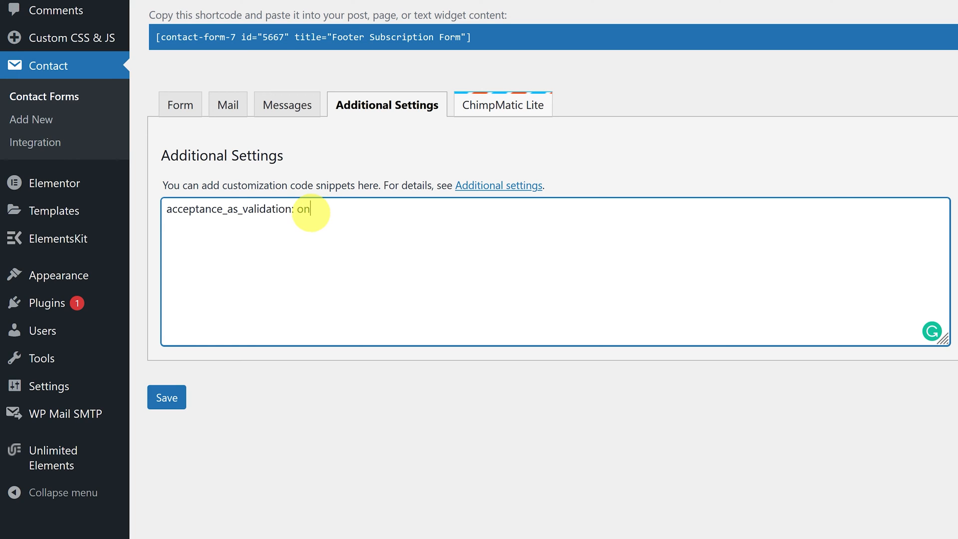
pyautogui.moveTo(312, 209); pyautogui.dragTo(164, 213)
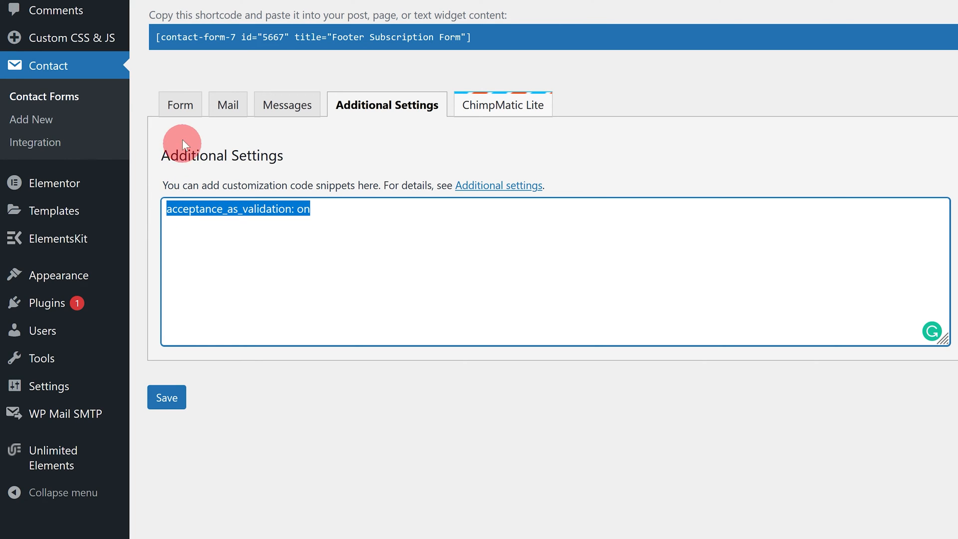
pyautogui.click(178, 106)
pyautogui.moveTo(558, 400); pyautogui.dragTo(165, 409)
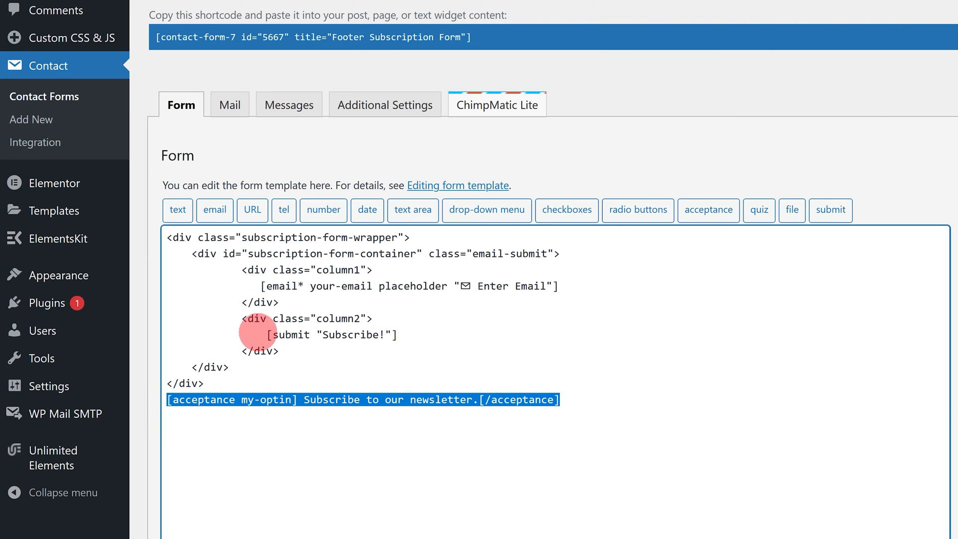
# - Recheck the ChimpMatic advanced settings, save the Footer Subscription Form, and return to Contact Forms
pyautogui.click(472, 113)
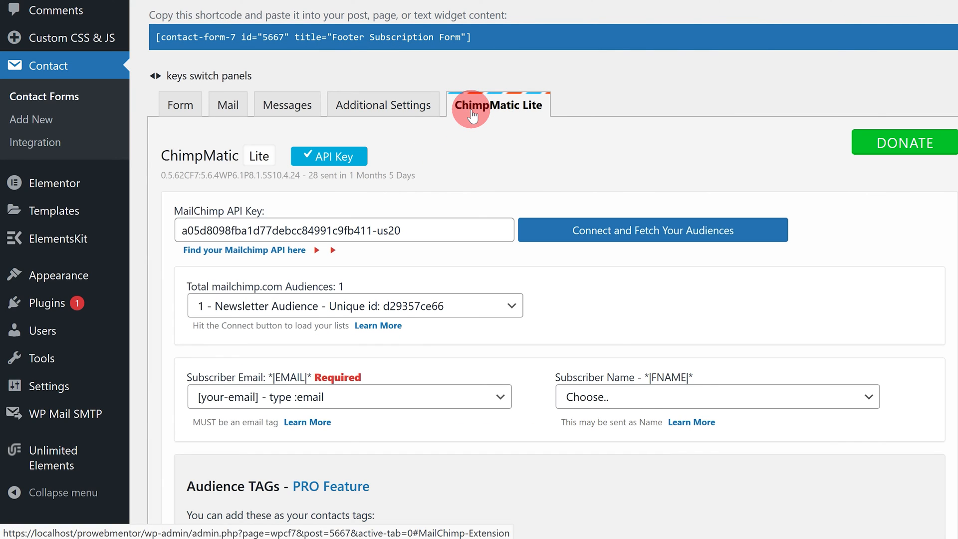
pyautogui.scroll(-10, 457, 375)
pyautogui.click(322, 372)
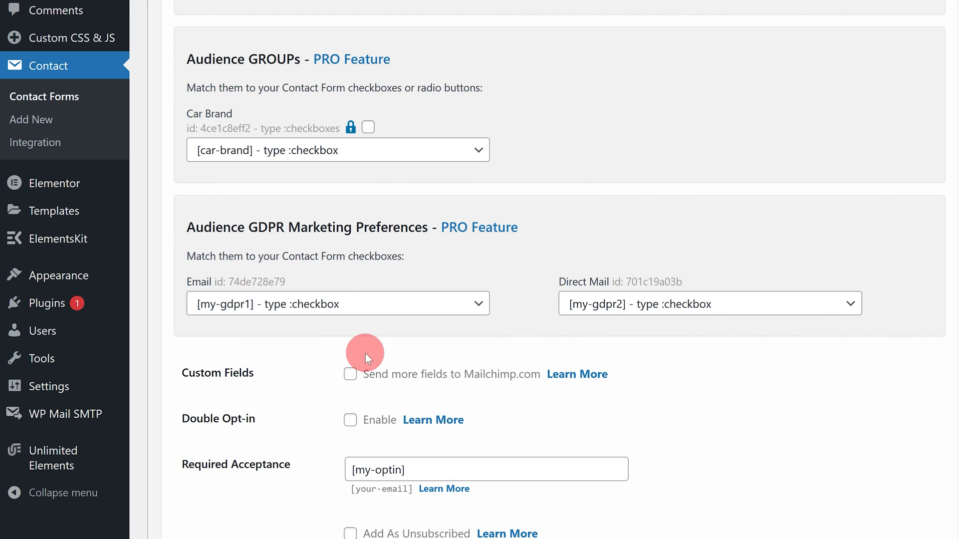
pyautogui.scroll(-5, 399, 350)
pyautogui.moveTo(407, 207); pyautogui.dragTo(335, 208)
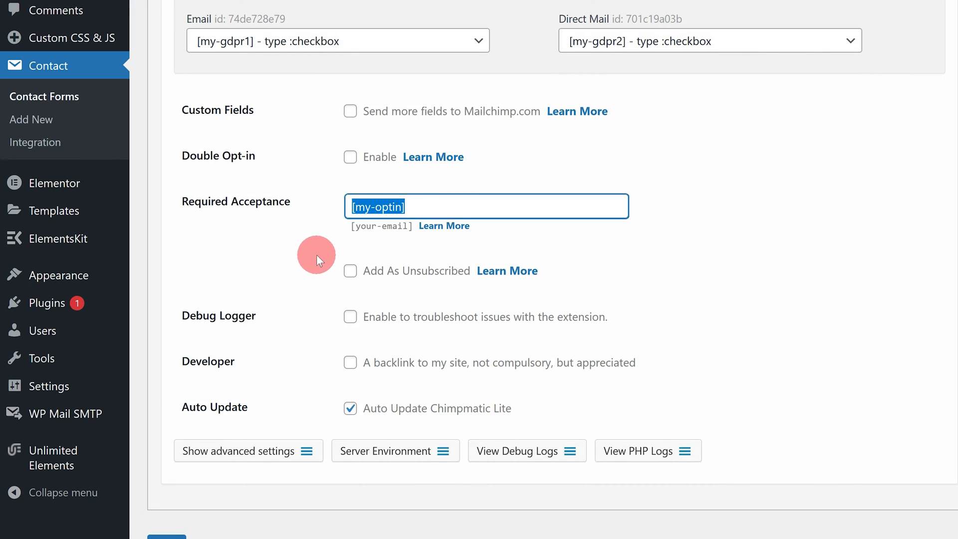
pyautogui.scroll(-2, 309, 278)
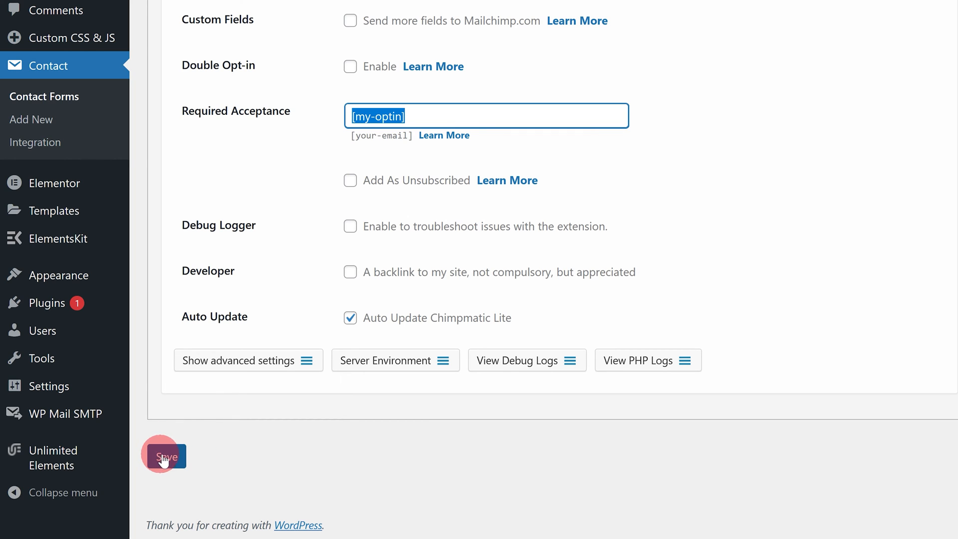
pyautogui.scroll(15, 272, 381)
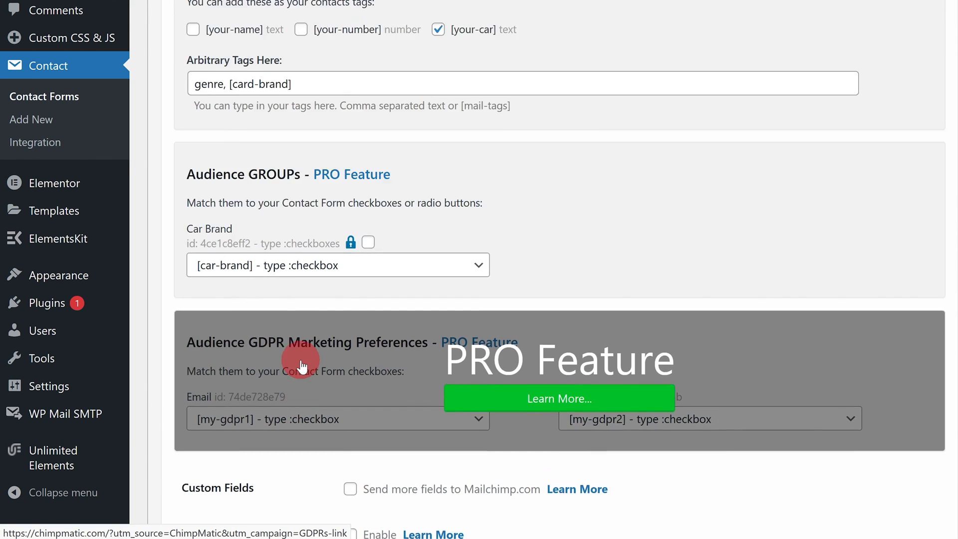
pyautogui.scroll(3, 310, 363)
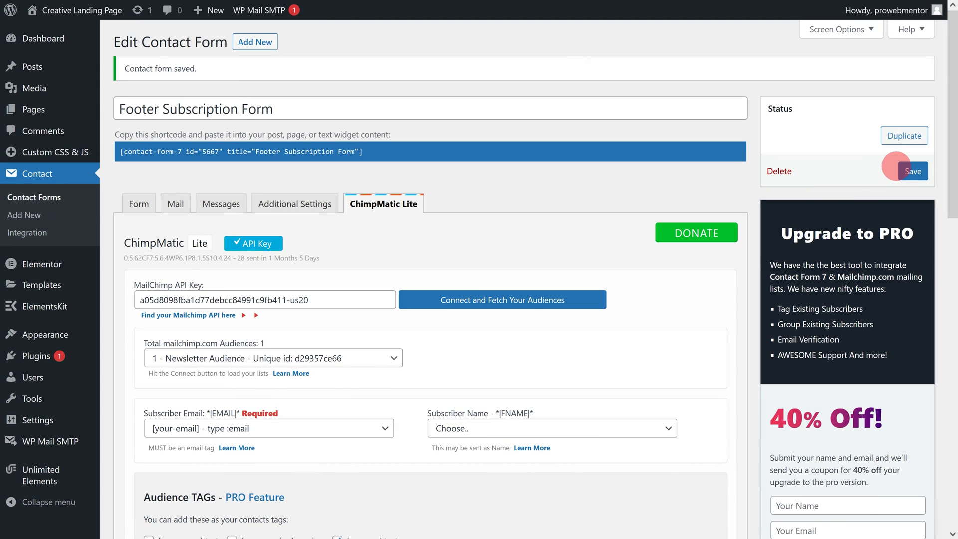
pyautogui.click(902, 168)
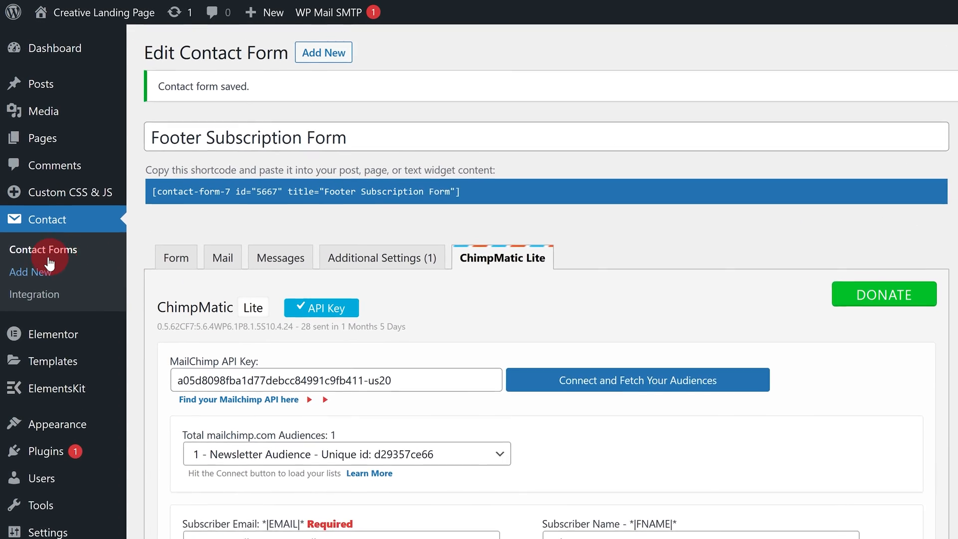
pyautogui.click(34, 199)
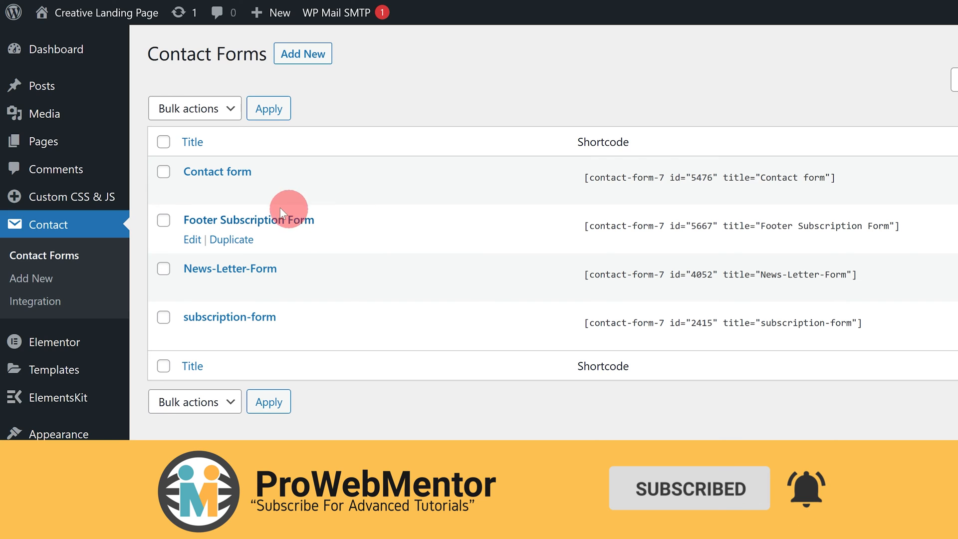
# - In the Contact form's ChimpMatic Lite tab, paste the API key and fetch audiences
pyautogui.click(193, 191)
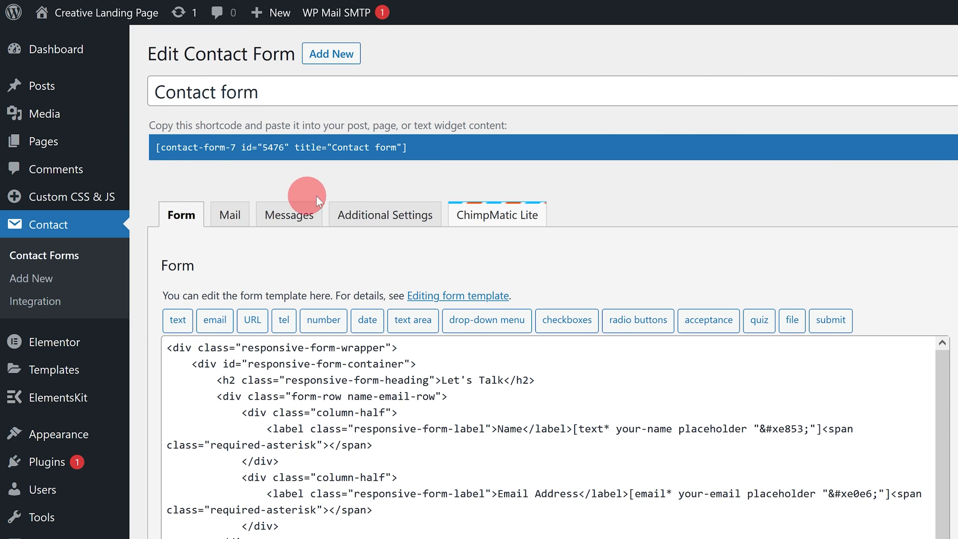
pyautogui.click(469, 214)
pyautogui.click(310, 340)
pyautogui.hotkey('ctrl', 'v')
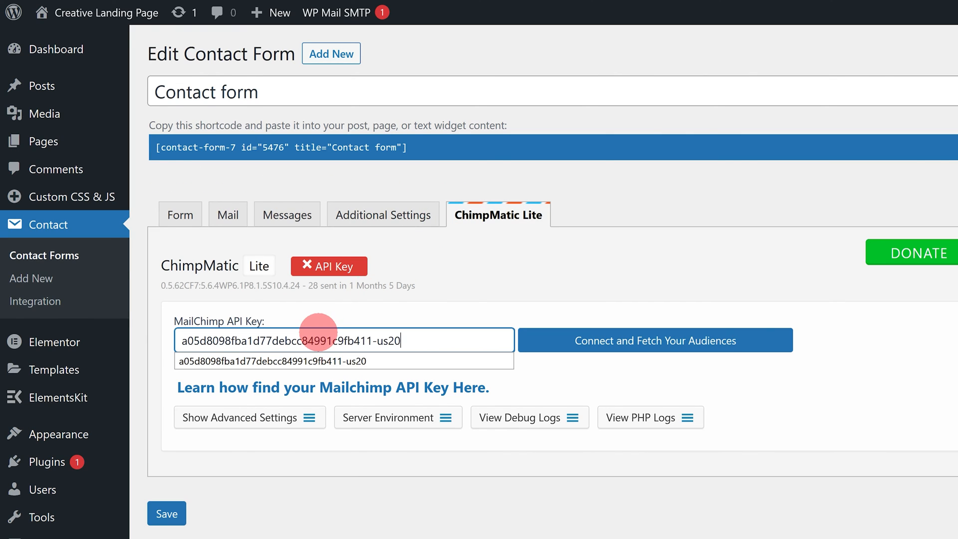
pyautogui.click(560, 341)
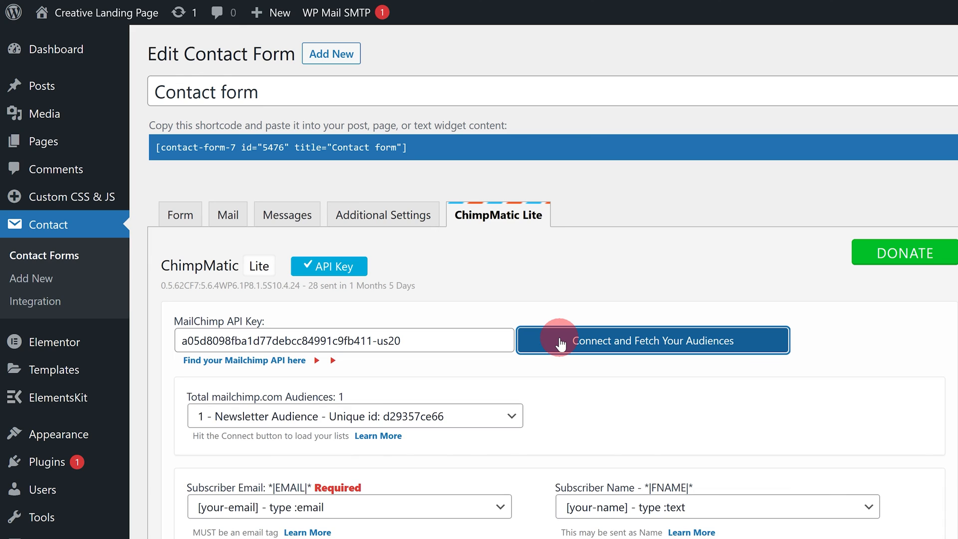
# - Map Subscriber Email to [your-email] and Subscriber Name to [your-name]
pyautogui.scroll(-3, 434, 277)
pyautogui.click(352, 359)
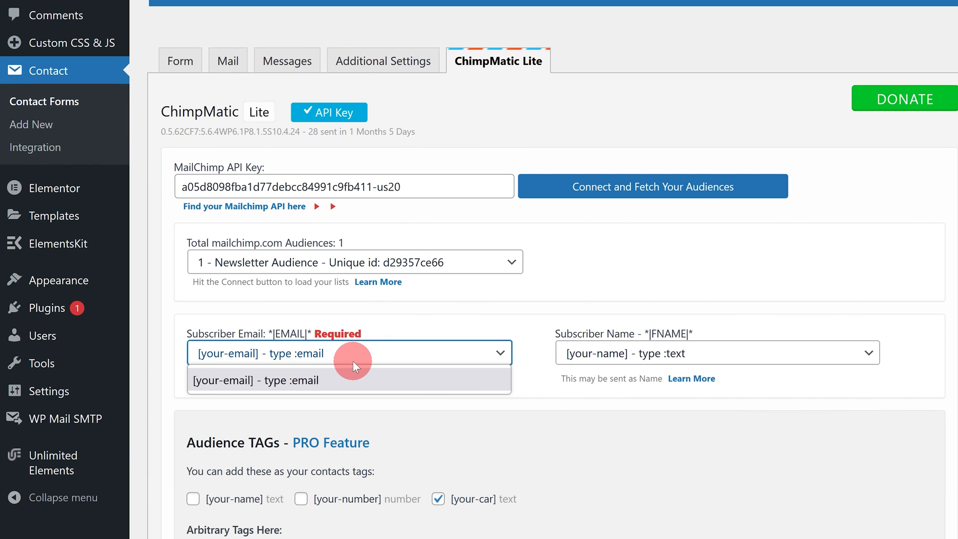
pyautogui.click(353, 360)
pyautogui.click(578, 354)
pyautogui.click(577, 402)
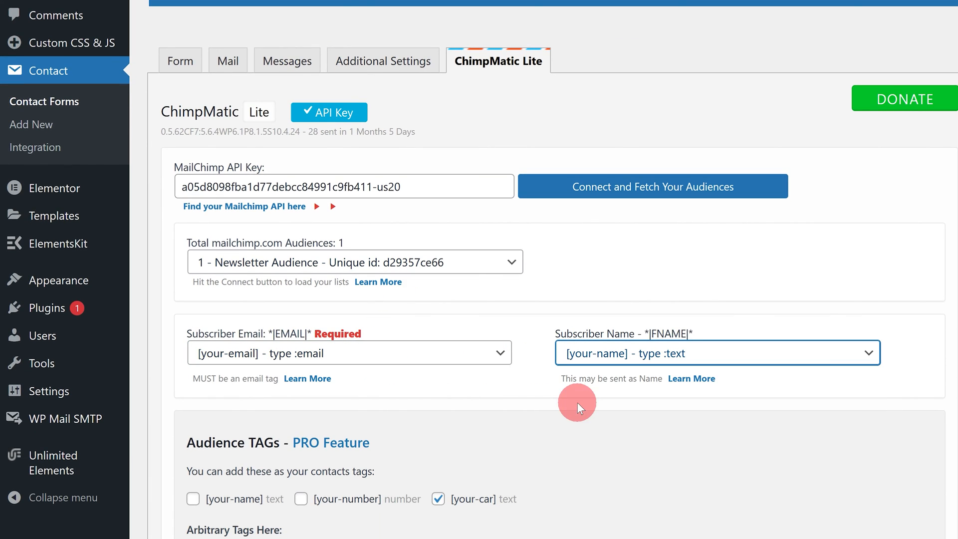
# - Show the advanced settings and save the Contact form's Mailchimp settings
pyautogui.scroll(-10, 427, 388)
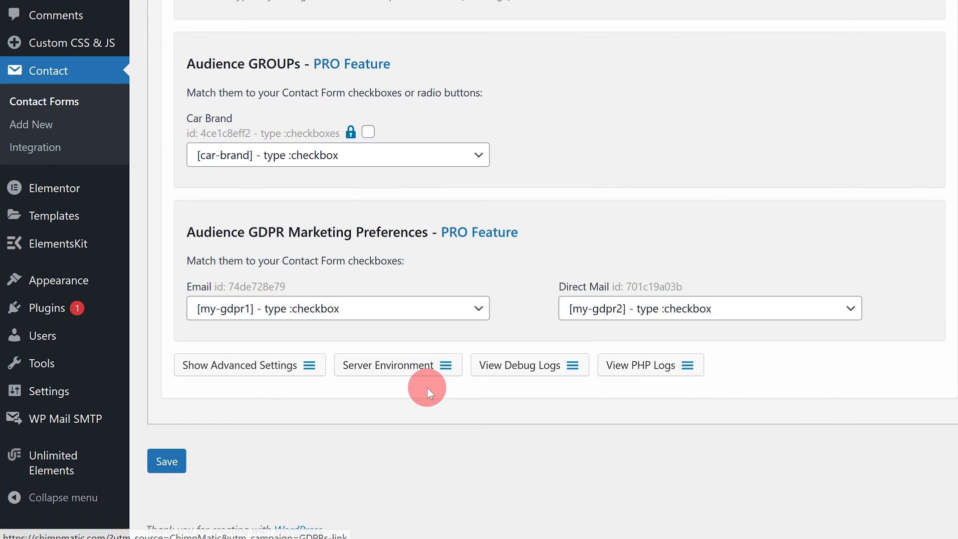
pyautogui.click(215, 367)
pyautogui.scroll(-4, 349, 368)
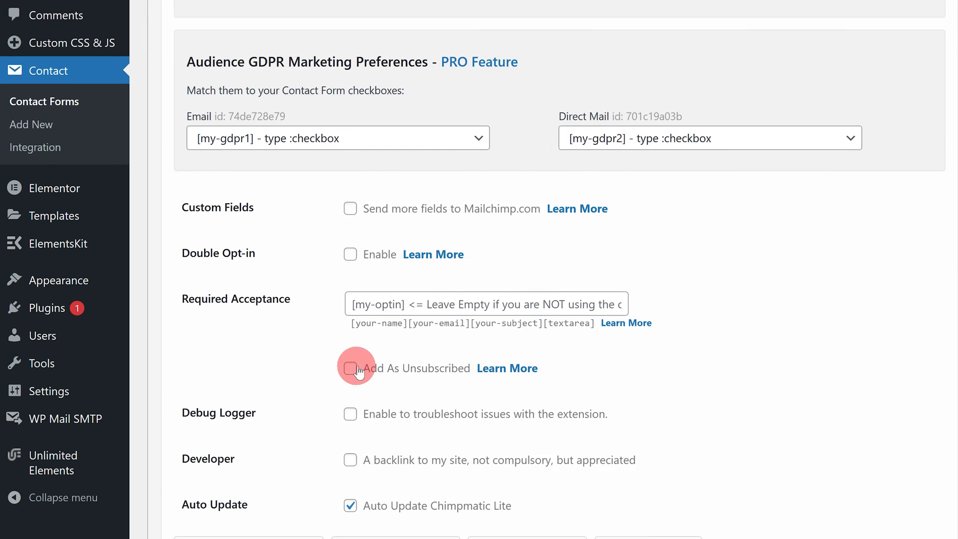
pyautogui.moveTo(298, 297)
pyautogui.mouseDown()
pyautogui.moveTo(178, 298)
pyautogui.moveTo(287, 296)
pyautogui.mouseUp()
pyautogui.click(288, 296)
pyautogui.scroll(-1, 289, 297)
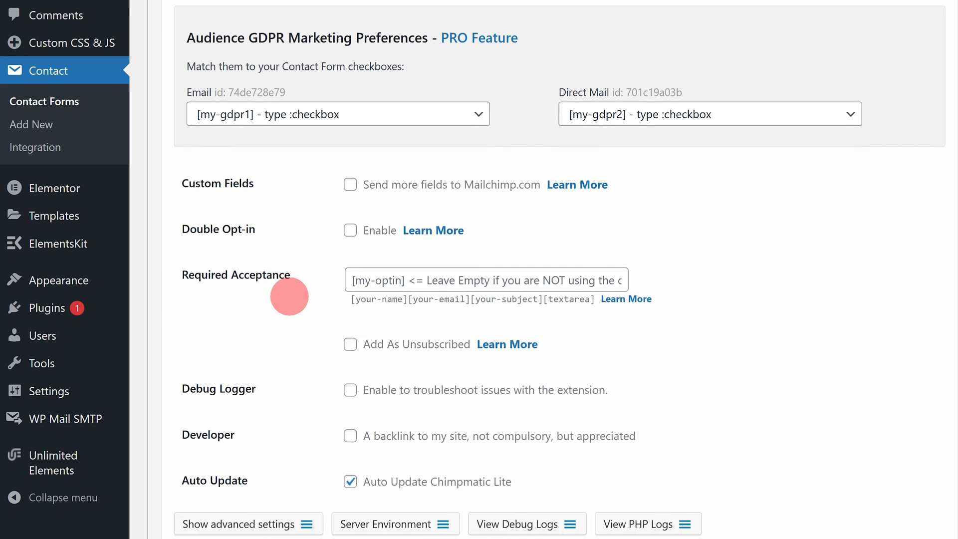
pyautogui.scroll(-3, 289, 296)
pyautogui.click(169, 461)
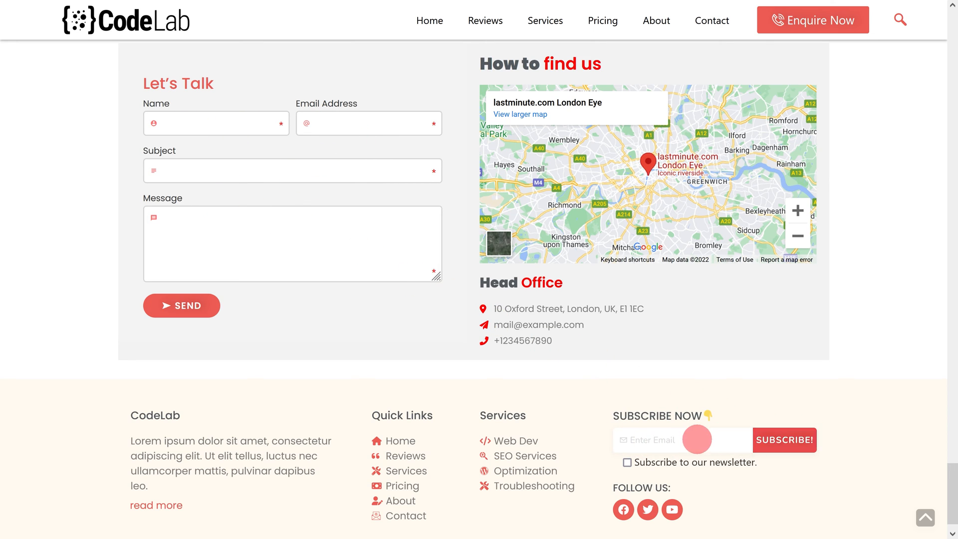
# - Send a test Let's Talk message with a name, e-mail, subject and message filled in
pyautogui.click(218, 120)
pyautogui.write('John Smith')
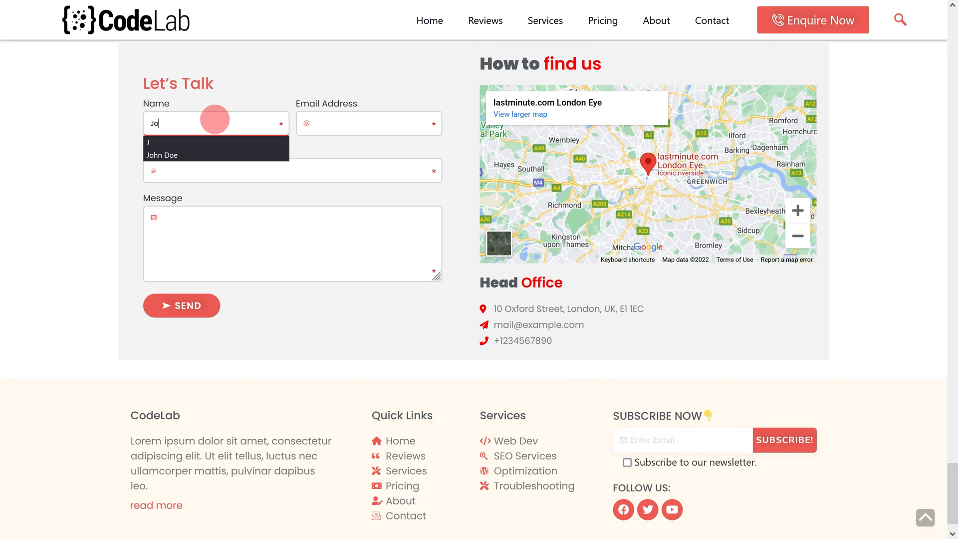
pyautogui.click(323, 127)
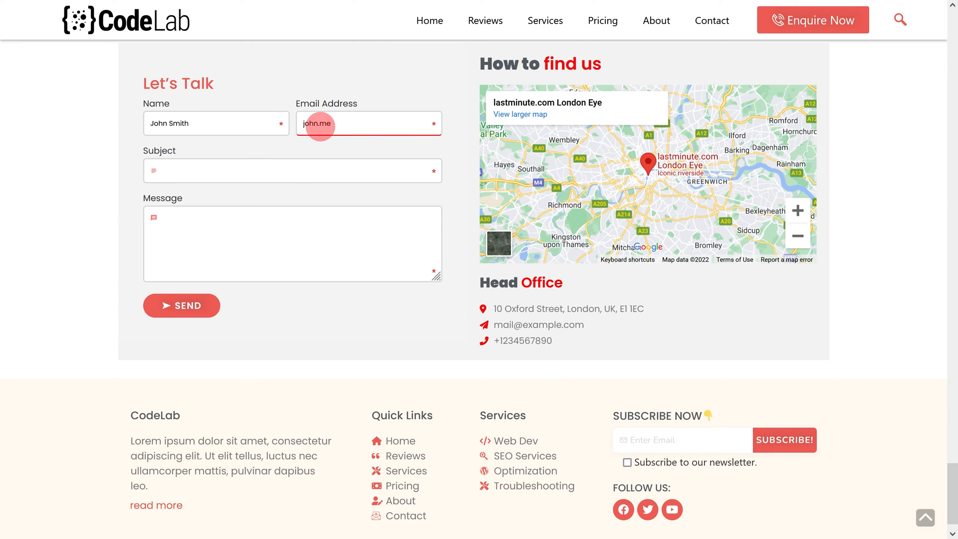
pyautogui.click(255, 171)
pyautogui.write("John's Subject")
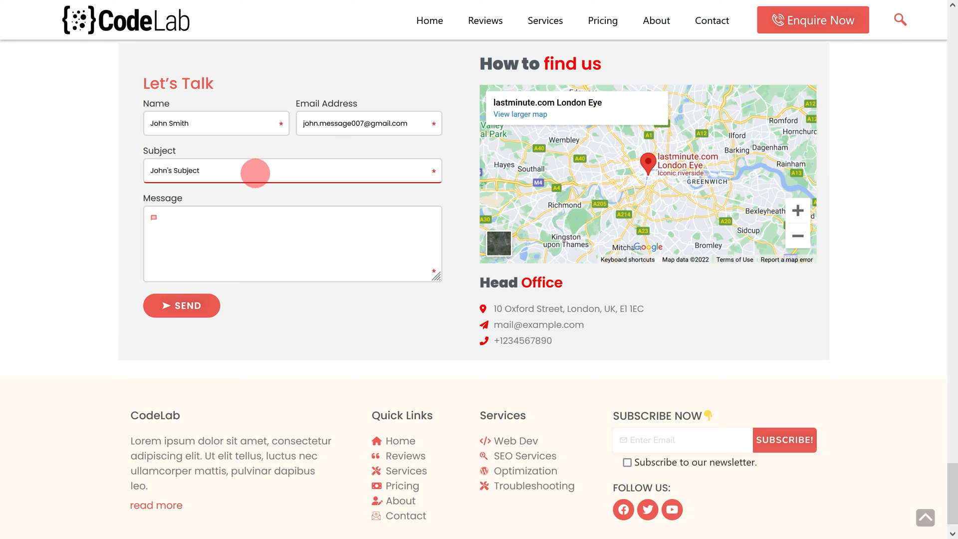
pyautogui.click(232, 224)
pyautogui.write("John's Message")
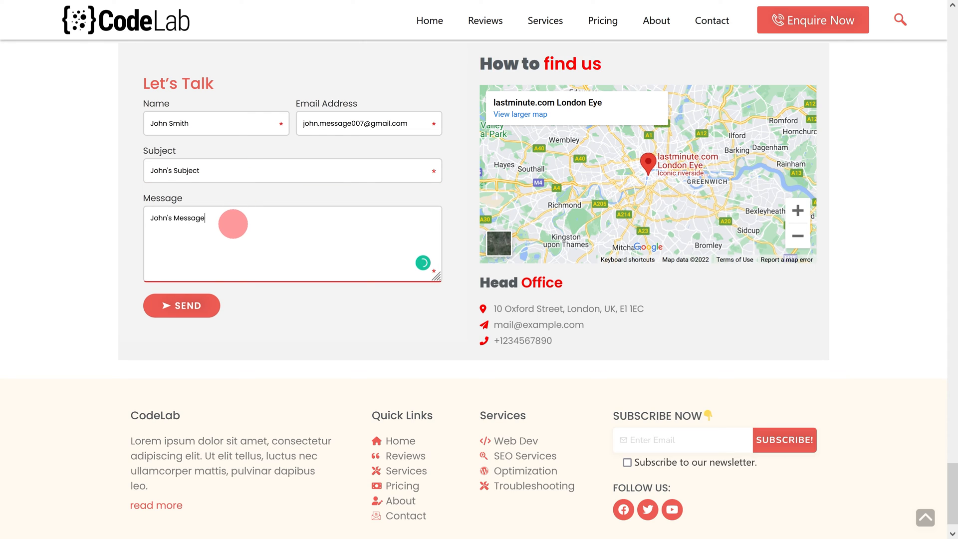
pyautogui.click(187, 302)
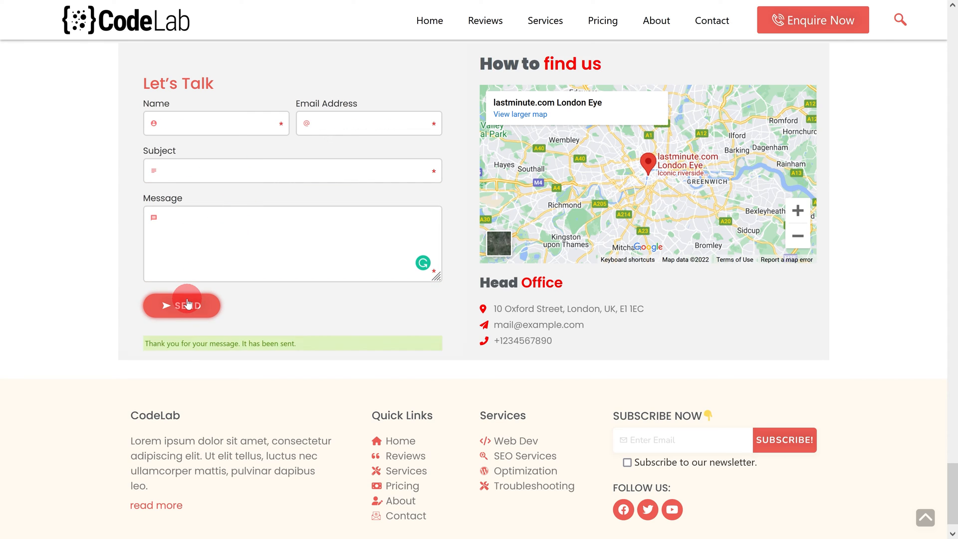
# - Subscribe a test e-mail address in the footer form with the newsletter box ticked
pyautogui.click(676, 439)
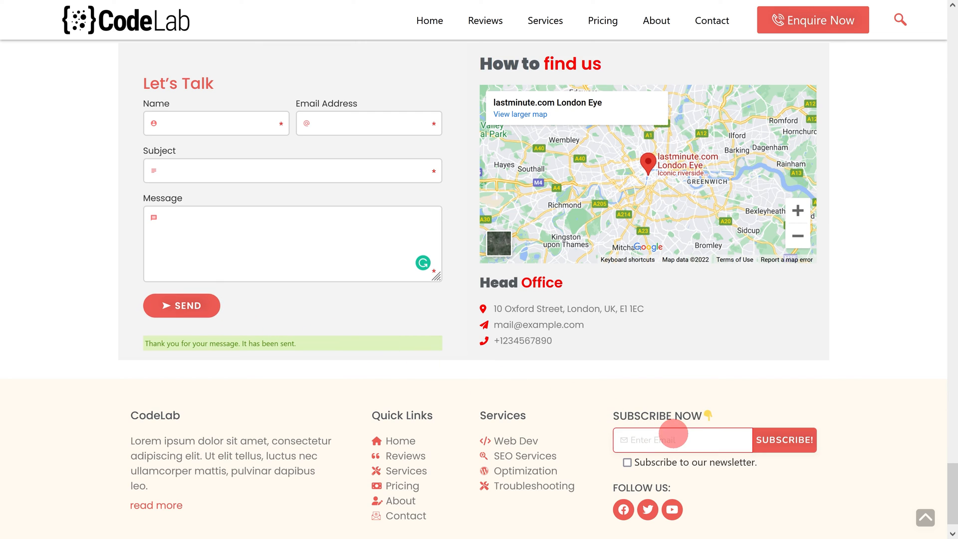
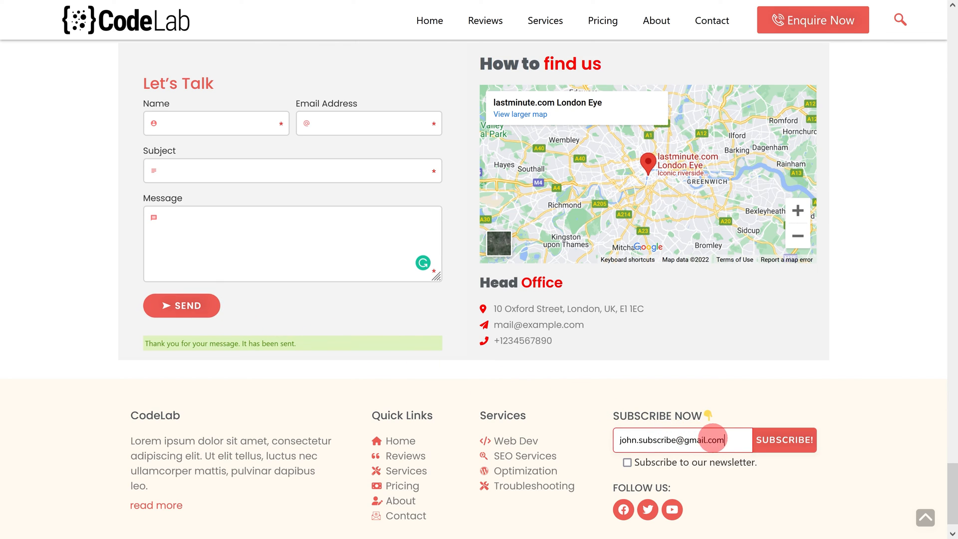
pyautogui.click(627, 463)
pyautogui.click(773, 446)
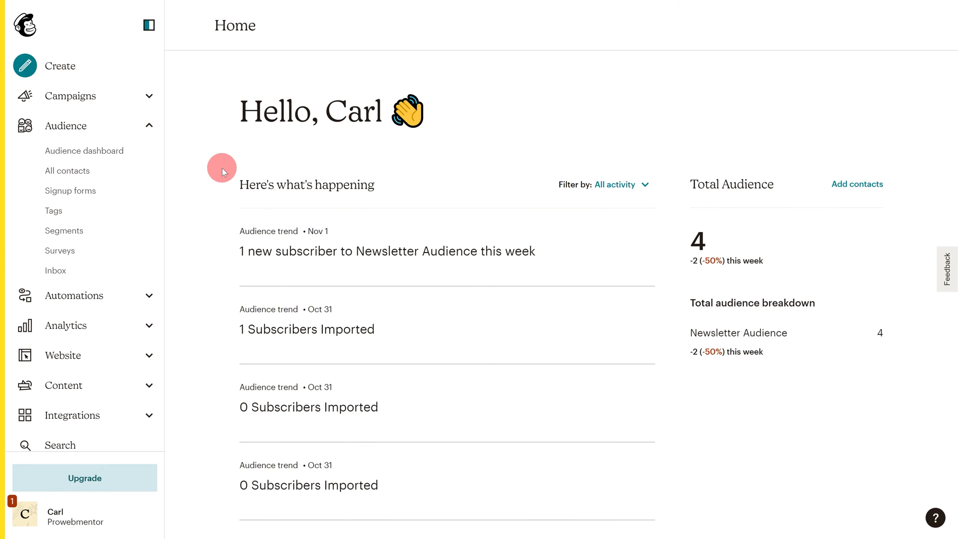
# - Open All contacts to confirm Newsletter Audience lists 4 subscribers, including both test signups
pyautogui.click(118, 174)
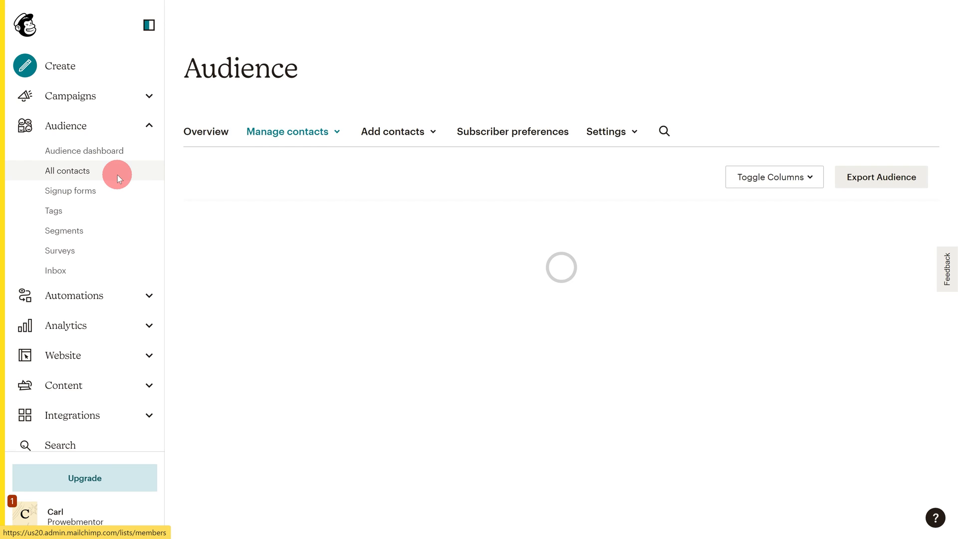
pyautogui.click(341, 406)
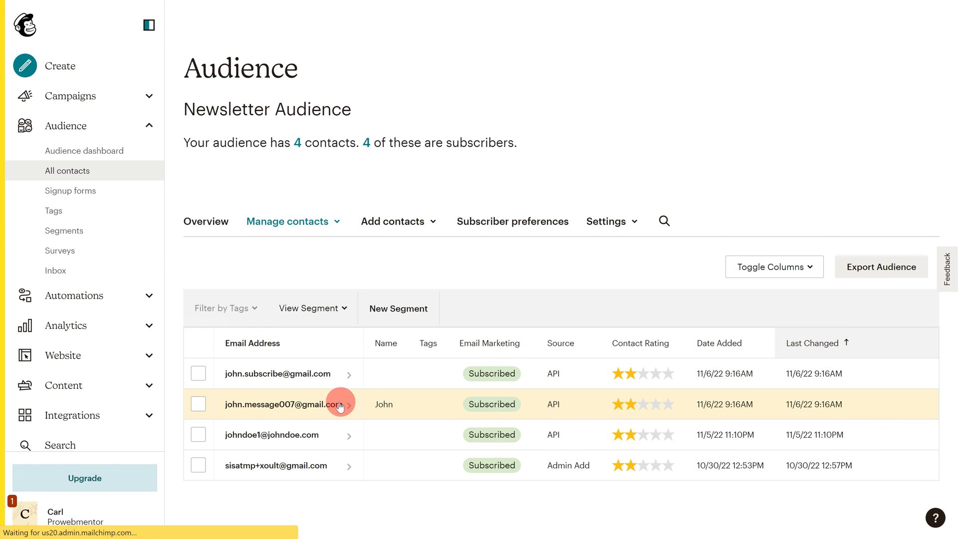